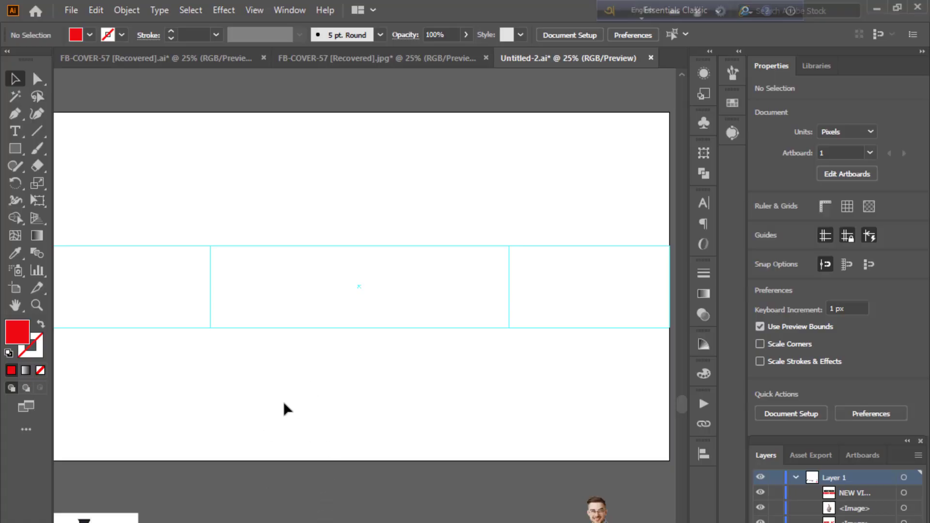
Zoom out to see the whole banner artboard and pick the Pen tool.
key("ctrl+minus")
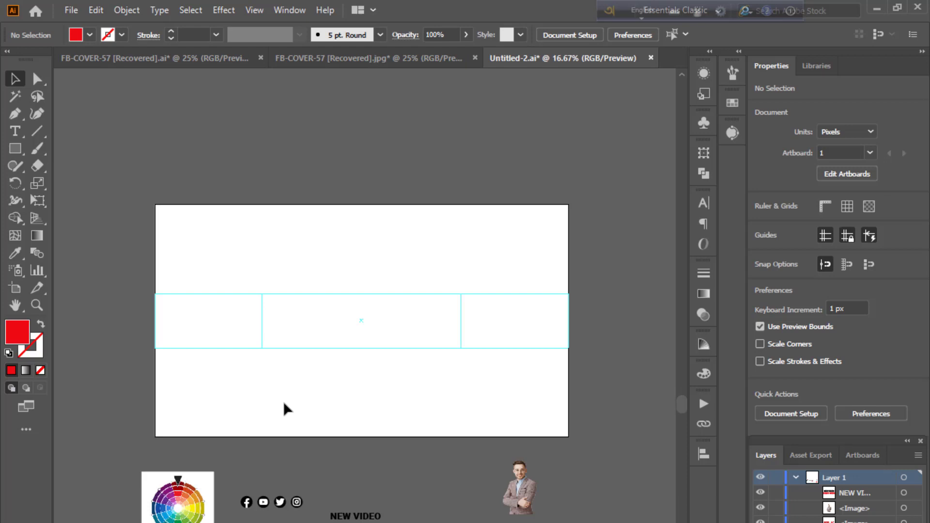
left_click(15, 114)
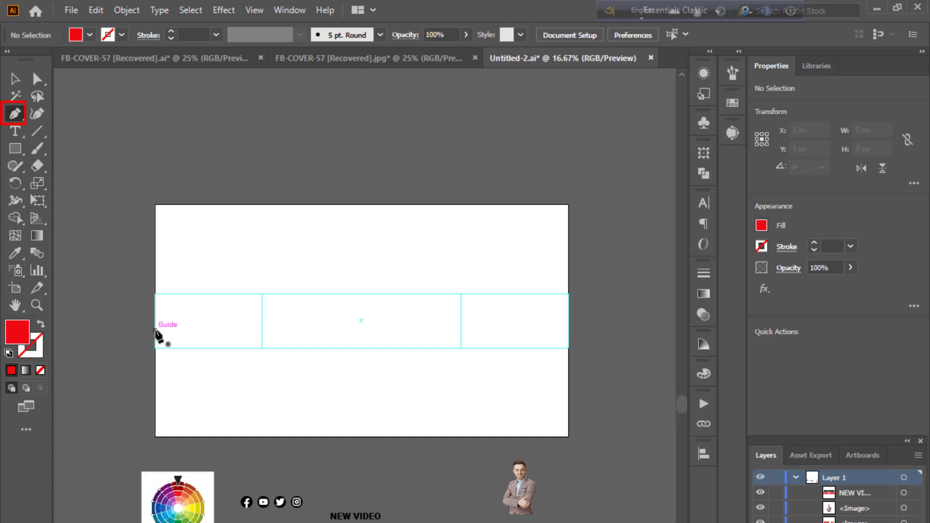
Draw a closed red triangle through the left edge, top edge and top-left corner, then deselect.
key("ctrl+equal")
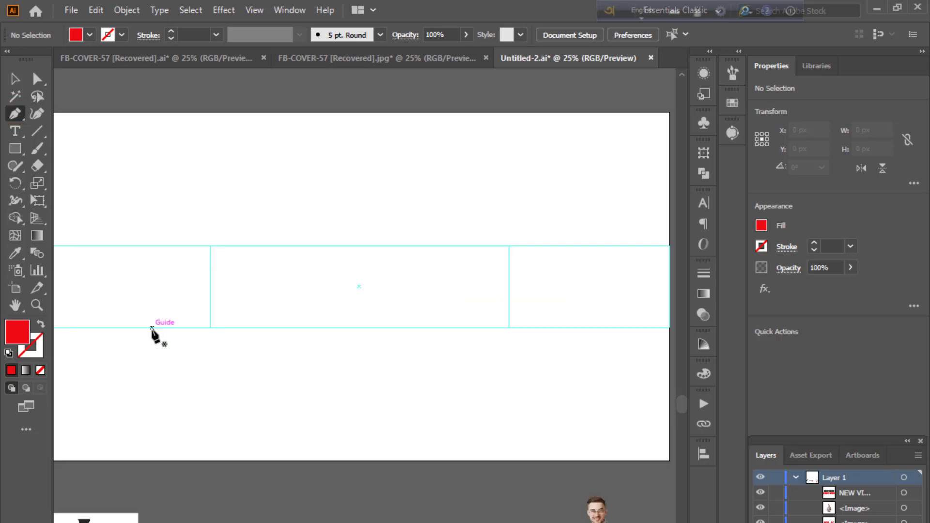
left_click_drag(151, 328, 250, 373)
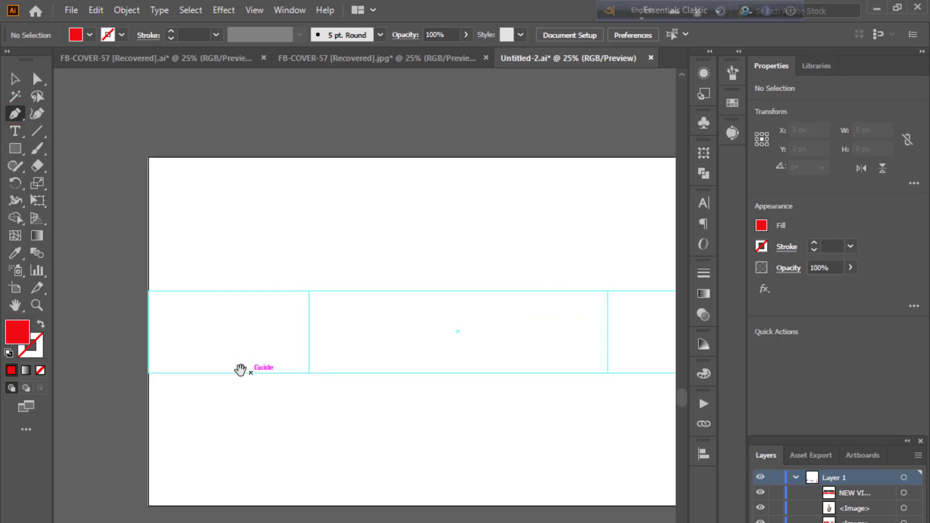
left_click(148, 351)
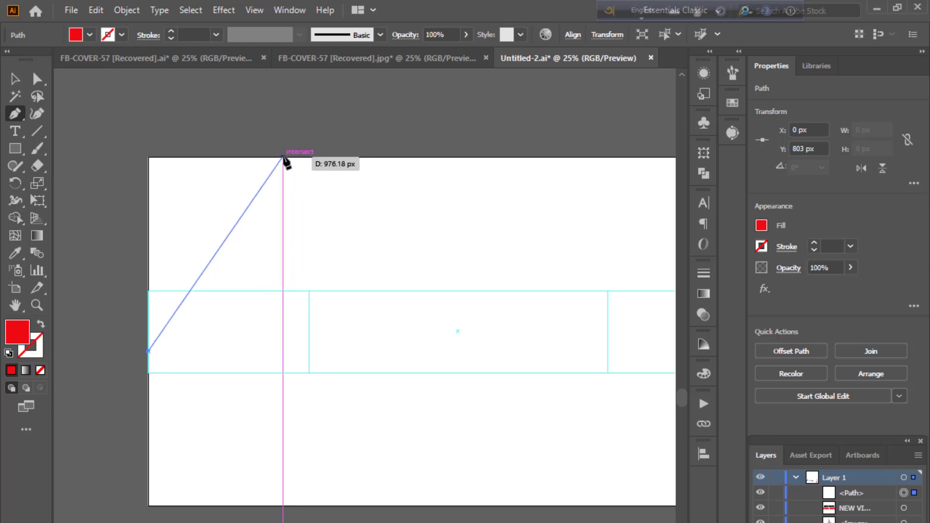
left_click(283, 157)
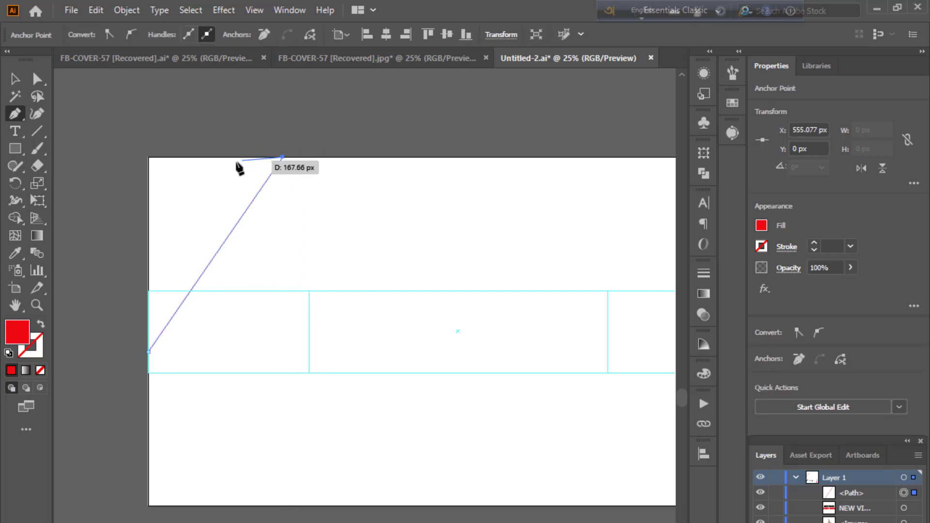
left_click(148, 158)
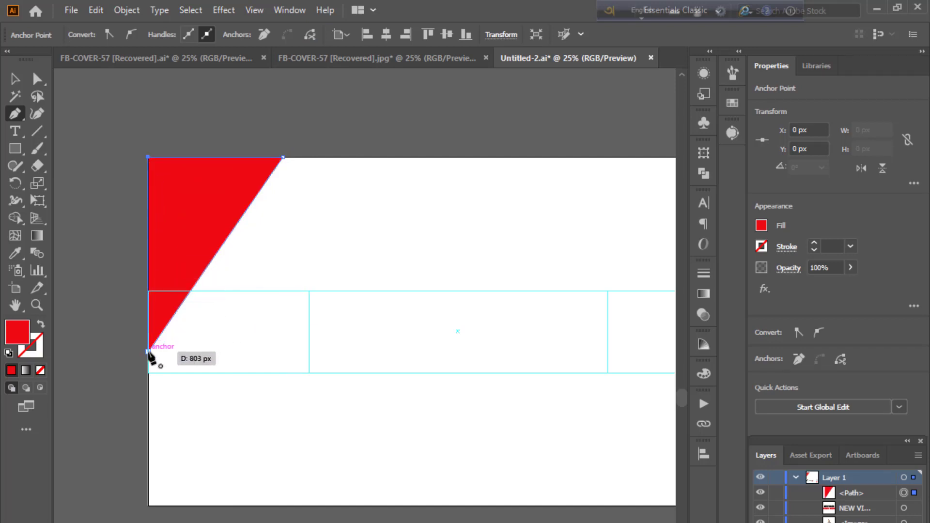
left_click(148, 351)
left_click(14, 78)
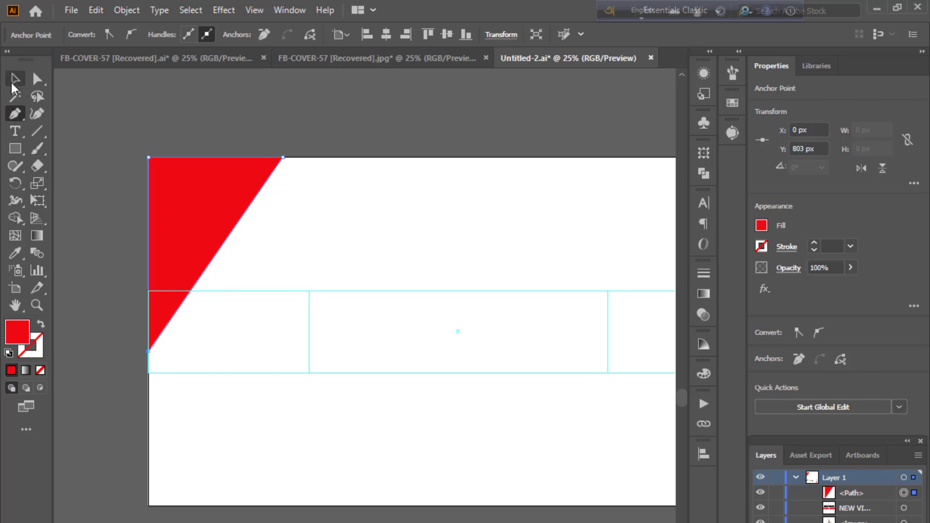
left_click(89, 134)
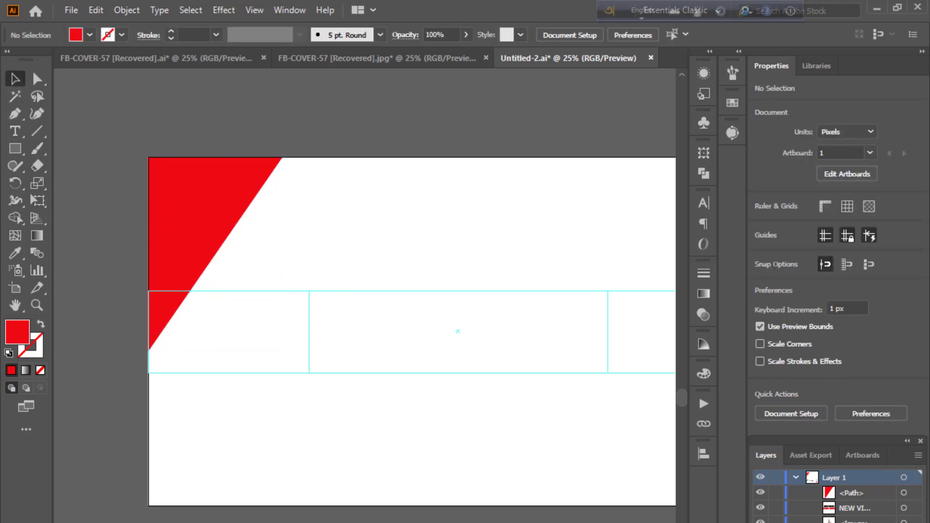
Recolour the corner triangle's fill to orange-yellow FFB600 in the Color Picker.
key("ctrl+equal")
key("ctrl+equal")
key("ctrl+equal")
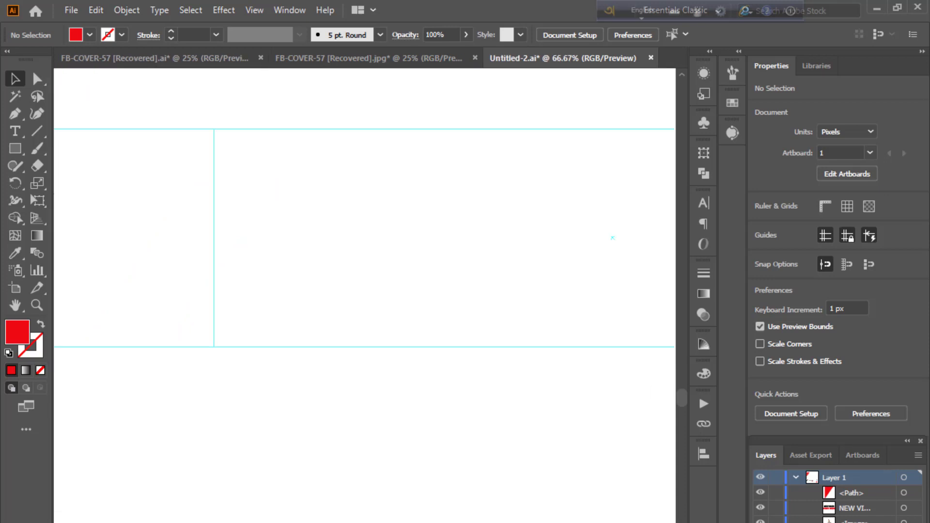
scroll(298, 475, "up", 3)
left_click(359, 328)
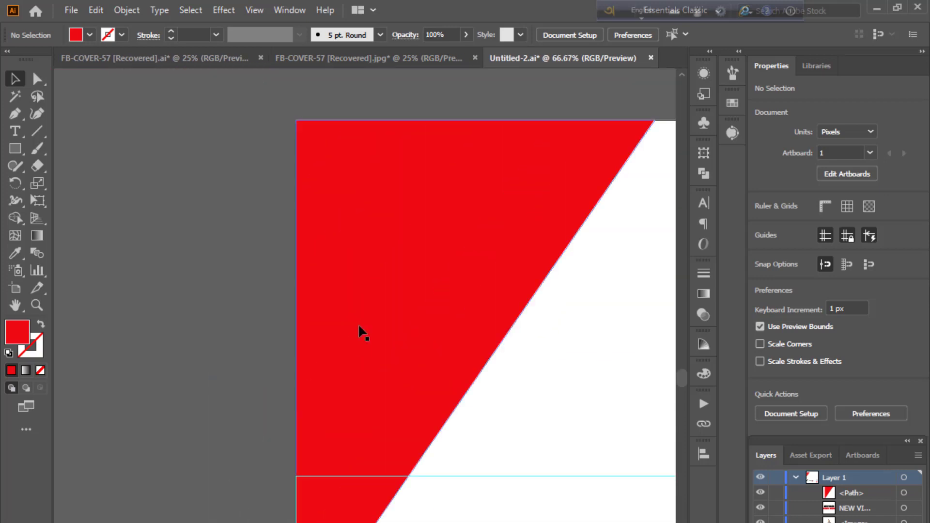
double_click(15, 341)
left_click_drag(378, 392, 381, 423)
left_click_drag(349, 291, 369, 253)
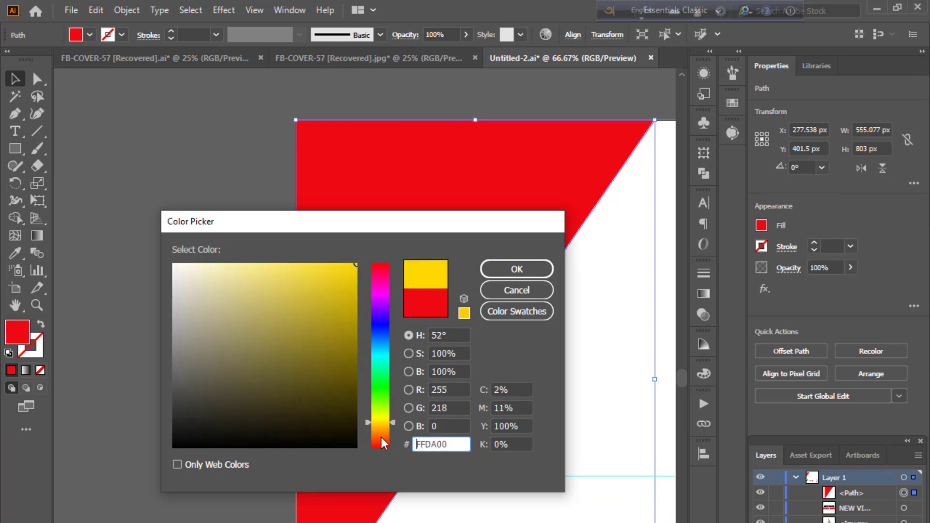
left_click_drag(393, 423, 391, 420)
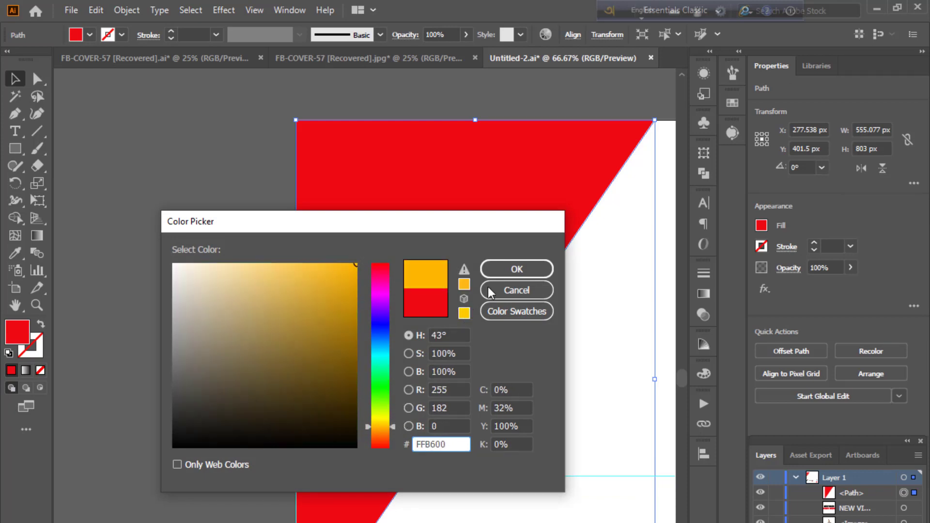
left_click(487, 269)
left_click(169, 244)
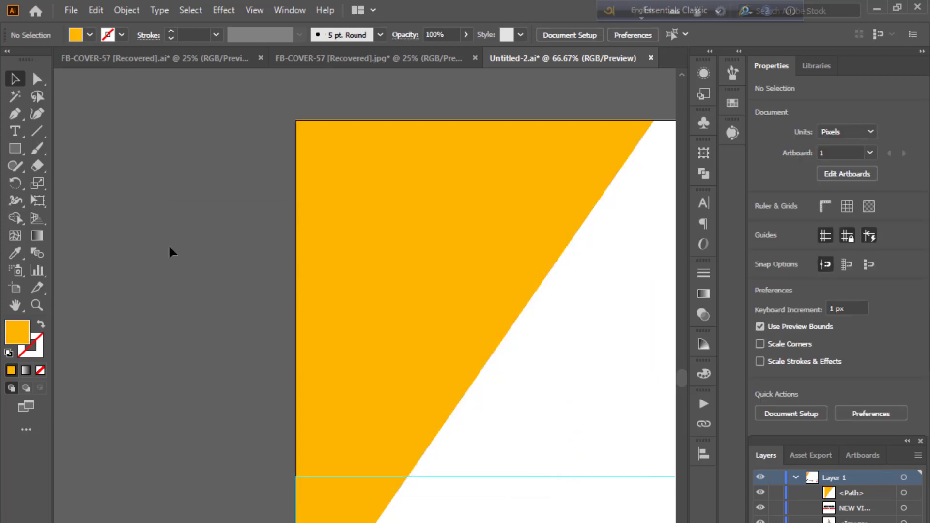
key("ctrl+minus")
key("ctrl+minus")
key("ctrl+minus")
Fill the full-artboard background rectangle with dark charcoal 2D2D2D.
left_click_drag(419, 384, 266, 284)
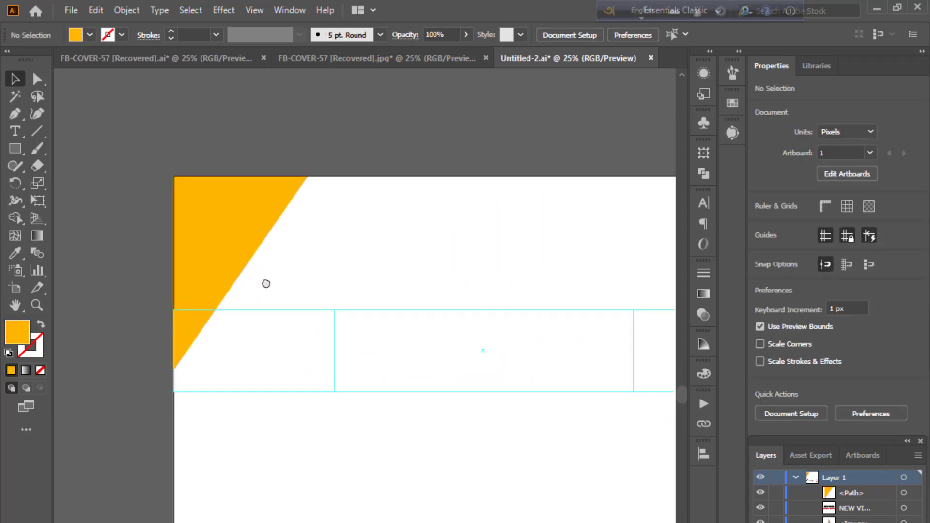
left_click_drag(472, 281, 382, 253)
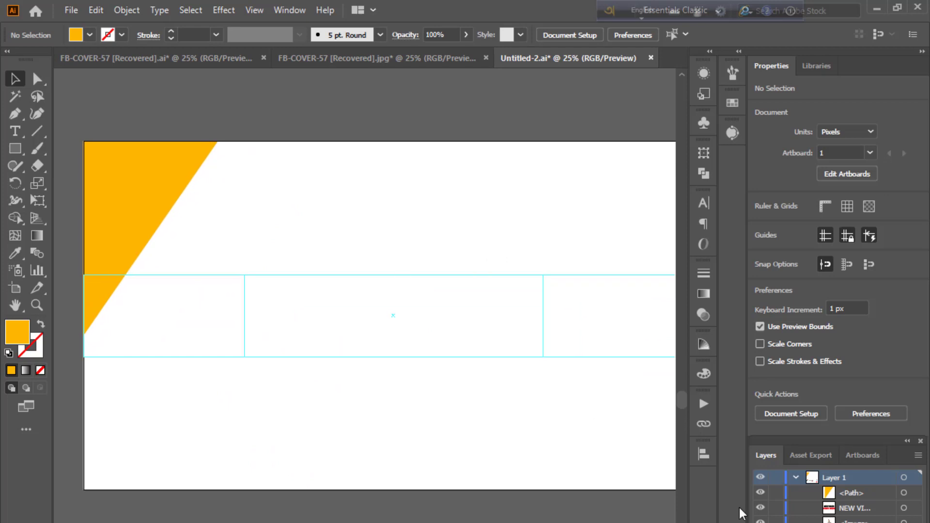
left_click_drag(649, 438, 622, 421)
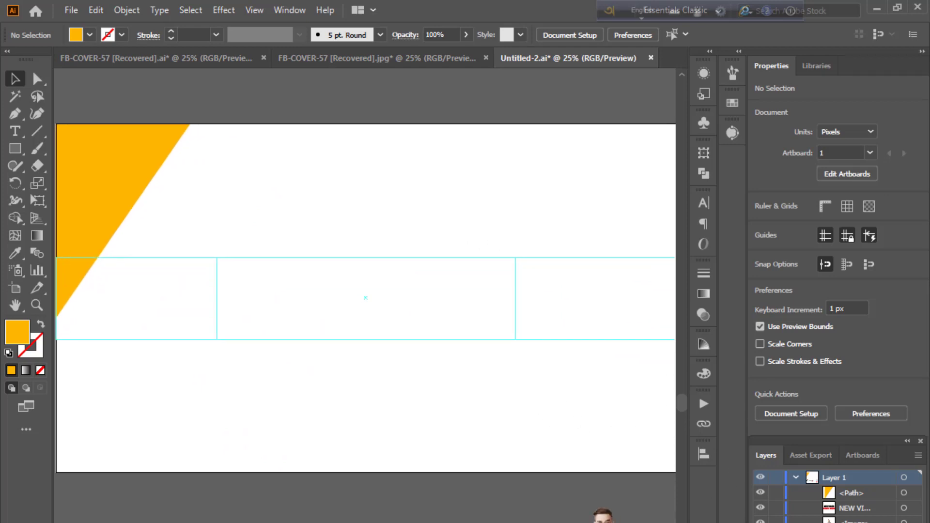
left_click(492, 421)
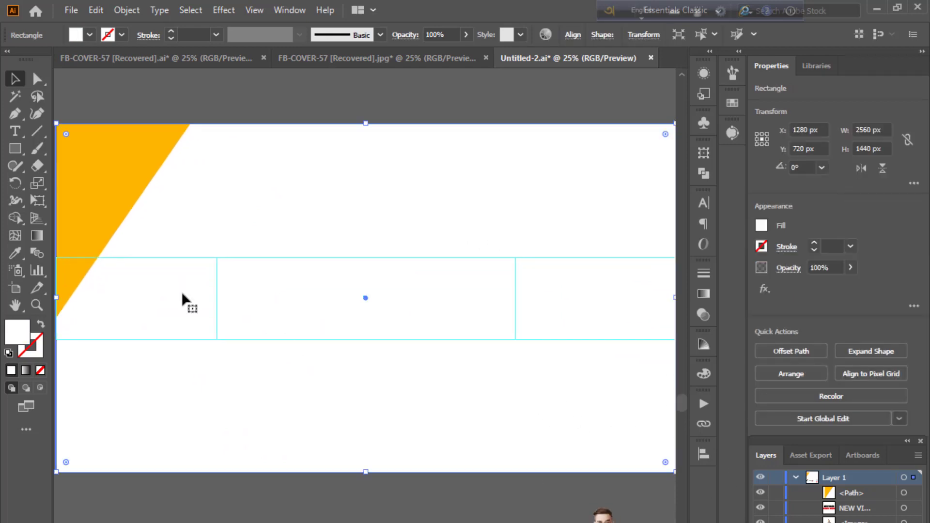
double_click(22, 333)
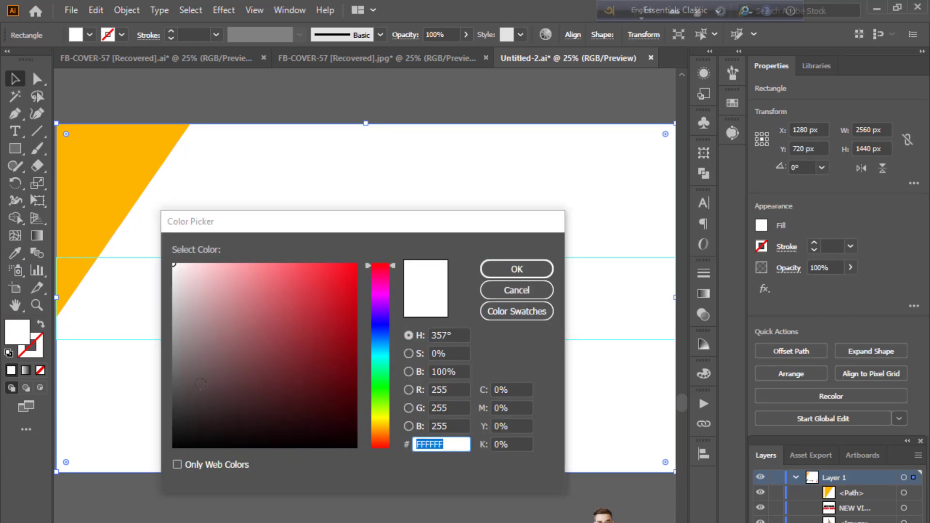
type("2D2D2D")
left_click(516, 269)
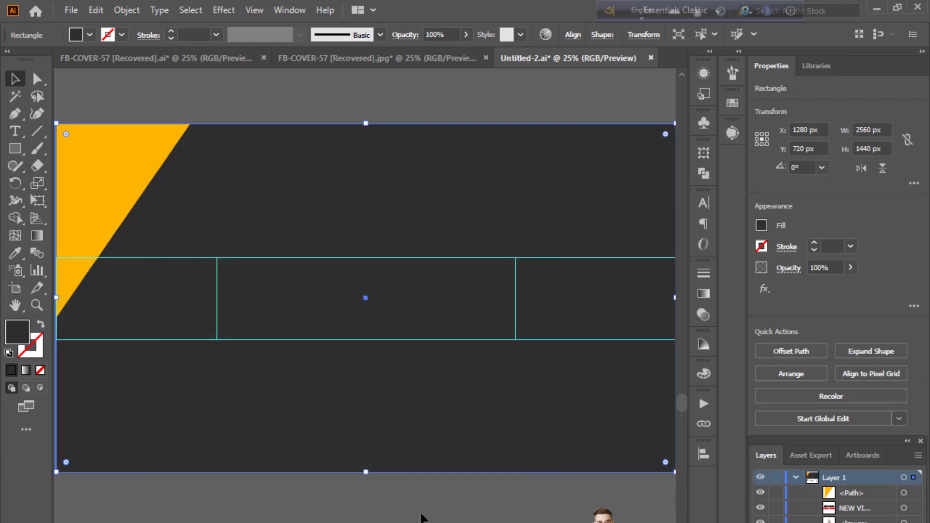
key("ctrl+shift+a")
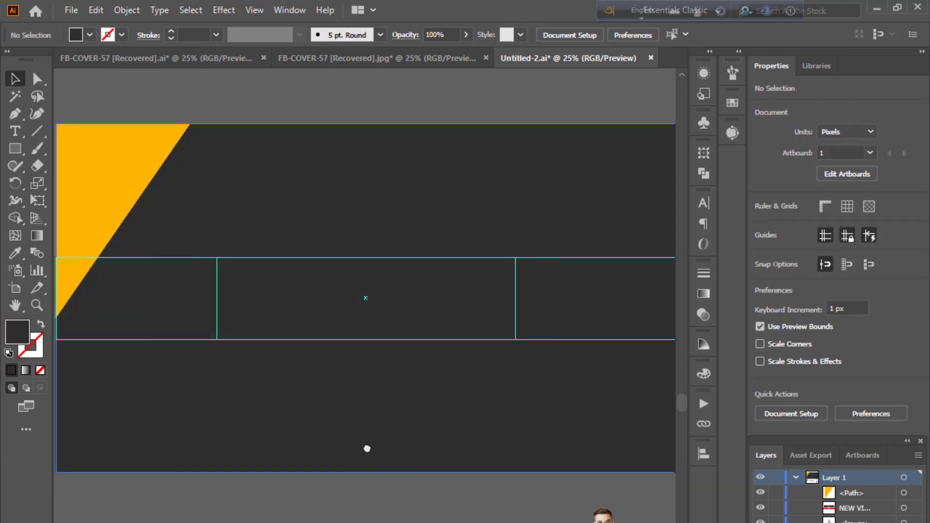
mouse_move(366, 446)
left_mouse_down()
mouse_move(394, 457)
mouse_move(382, 452)
left_mouse_up()
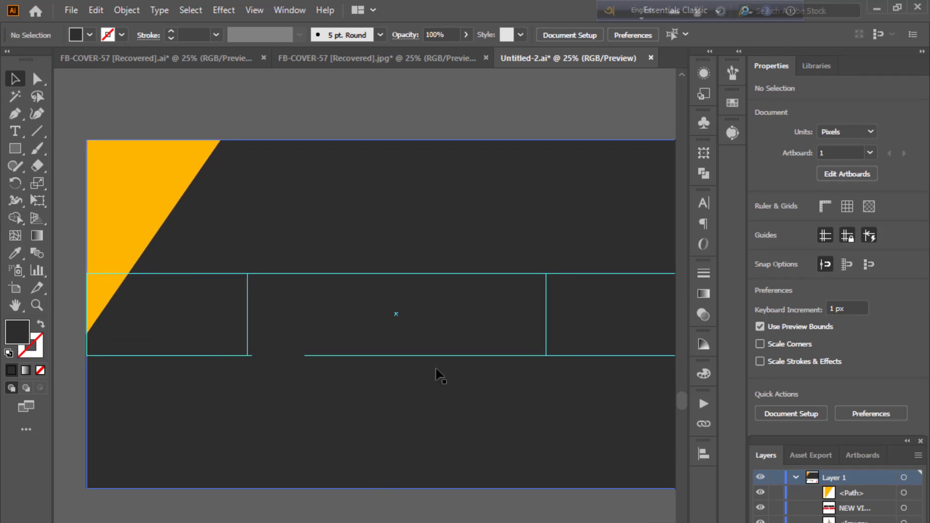
Draw a closed parallelogram stripe from the bottom edge up to the top edge.
left_click(15, 114)
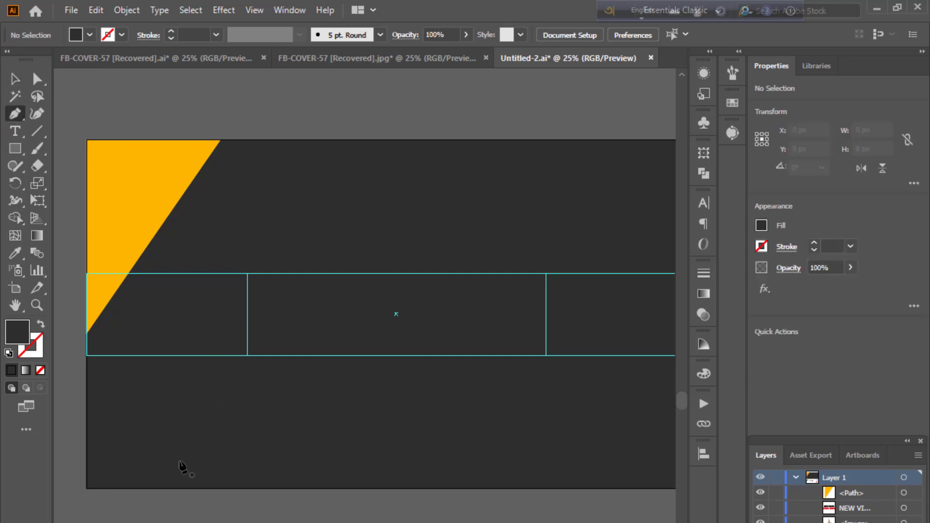
left_click(181, 487)
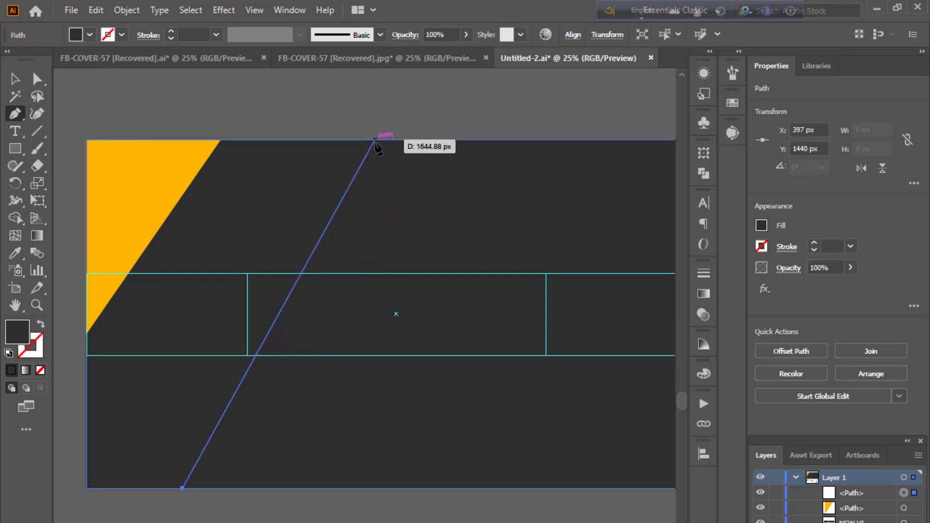
left_click(372, 140)
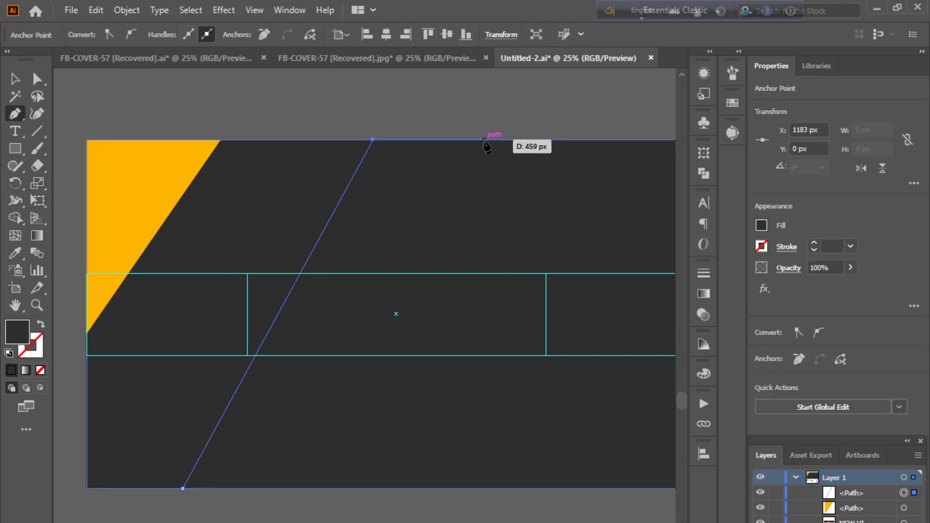
left_click(500, 140)
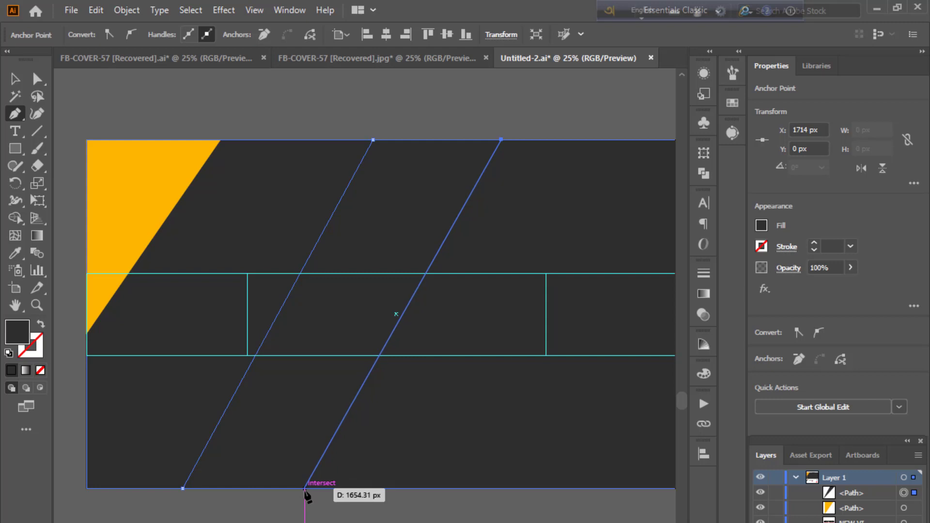
left_click(305, 488)
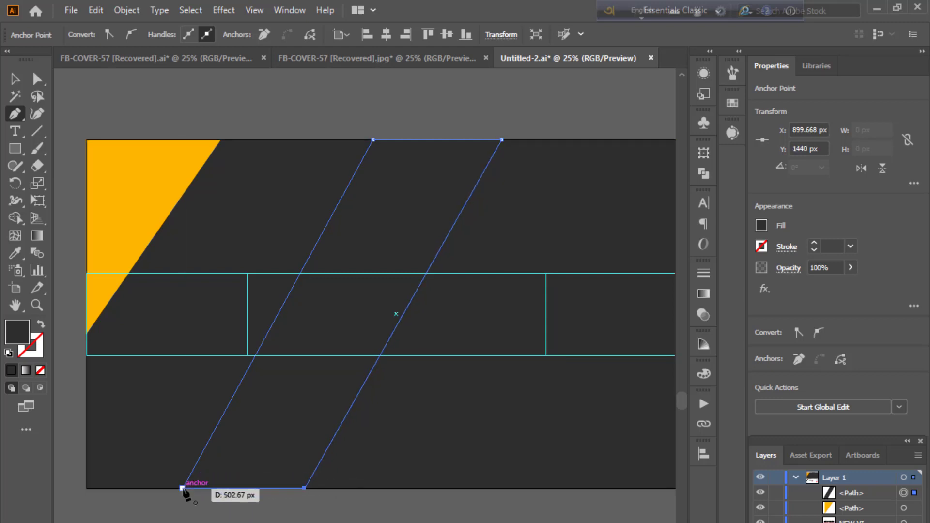
left_click(183, 488)
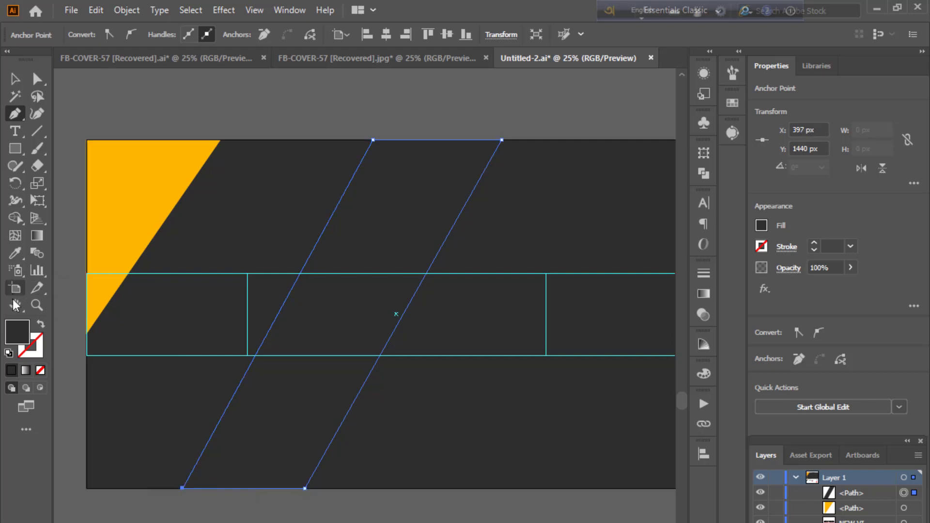
Give the new stripe the corner triangle's yellow with the Eyedropper, then deselect.
left_click(15, 252)
left_click(111, 200)
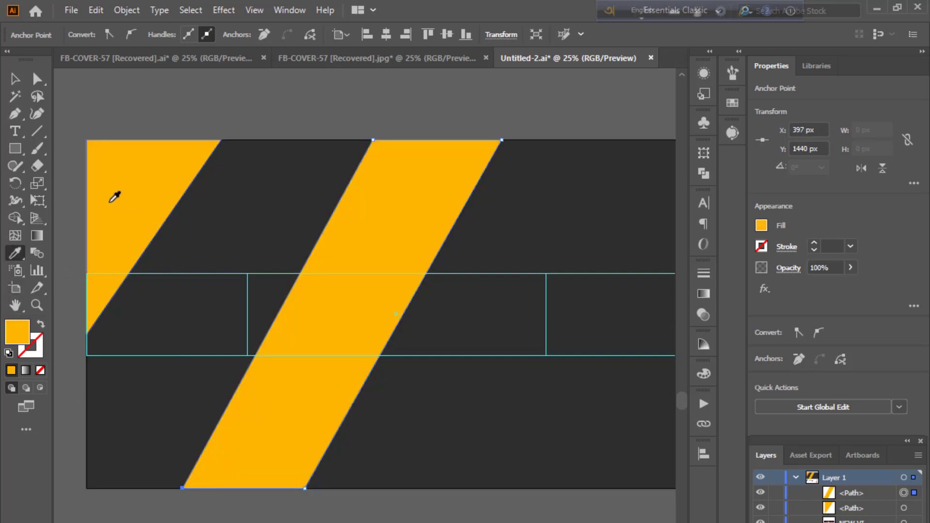
left_click(15, 79)
left_click(221, 108)
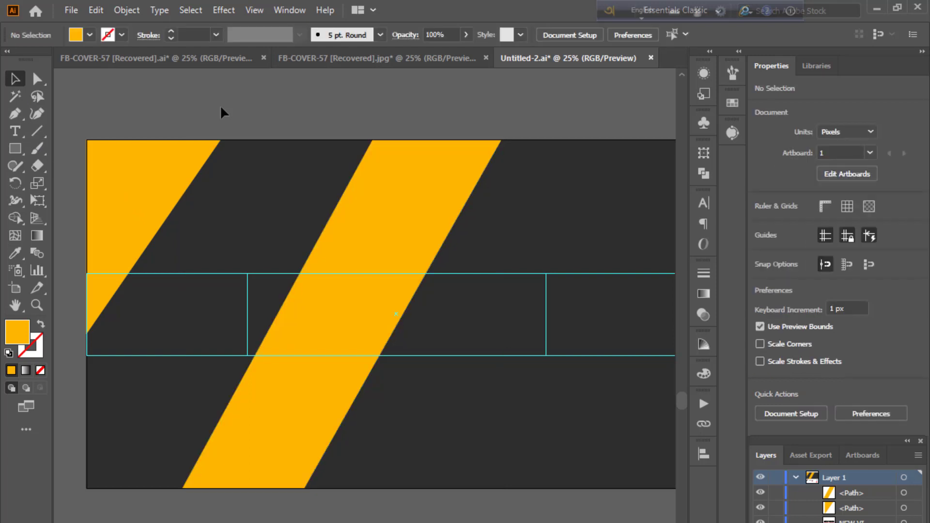
Draw a closed shape from the bottom edge to the top edge and both right-hand corners, then deselect.
left_click_drag(308, 370, 175, 390)
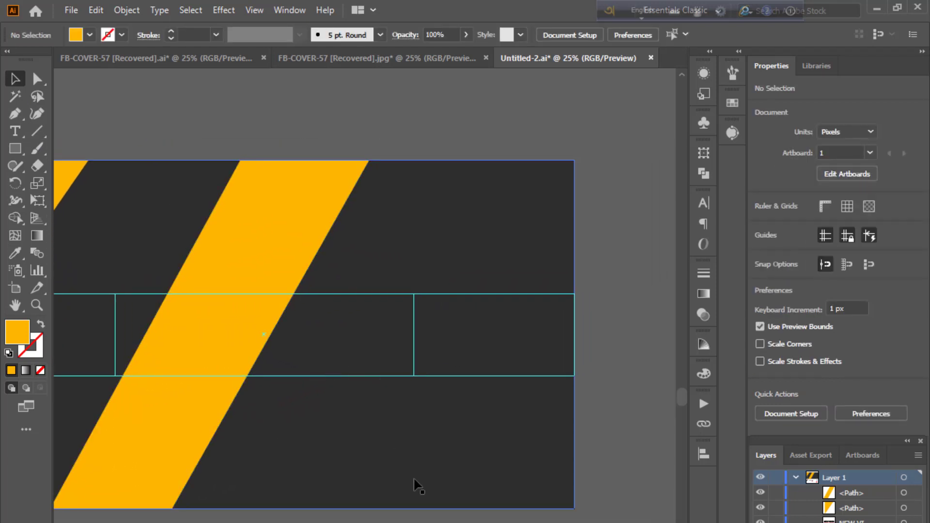
scroll(396, 484, "down", 1)
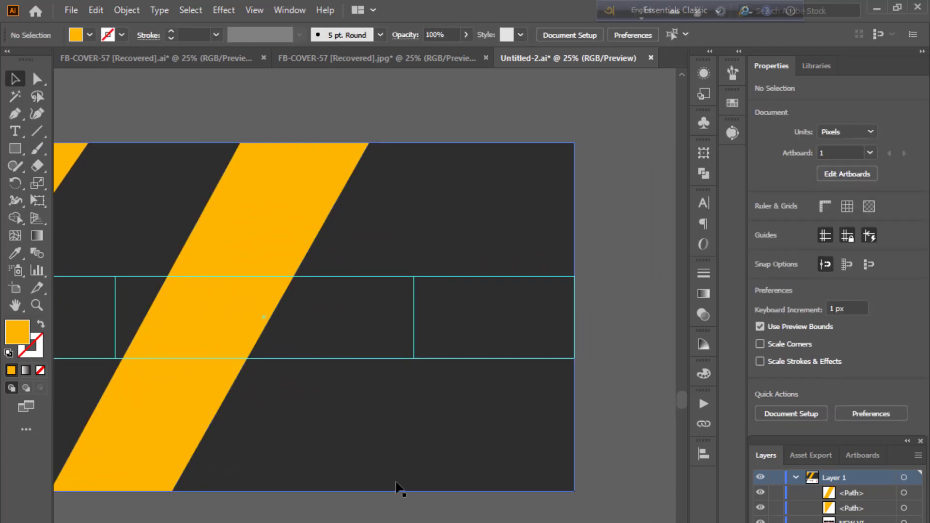
left_click(15, 114)
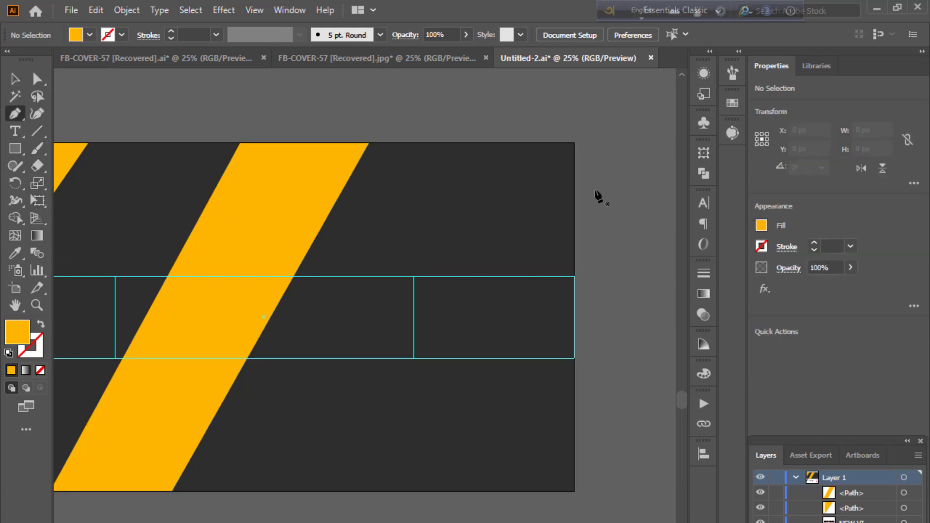
left_click(326, 491)
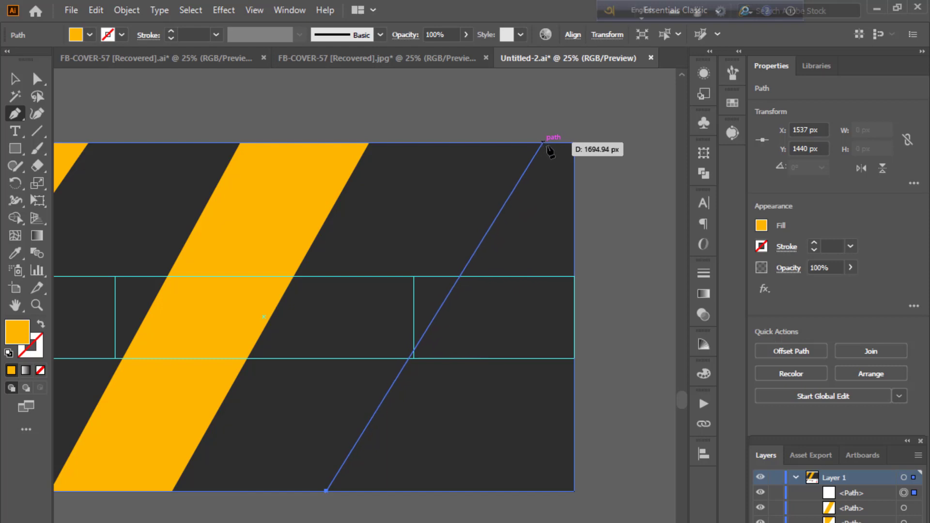
left_click(558, 143)
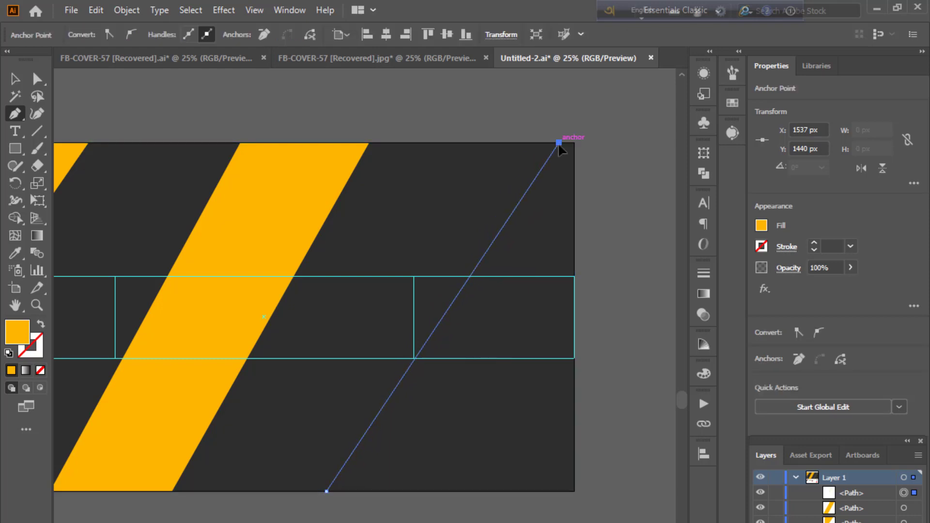
left_click(574, 143)
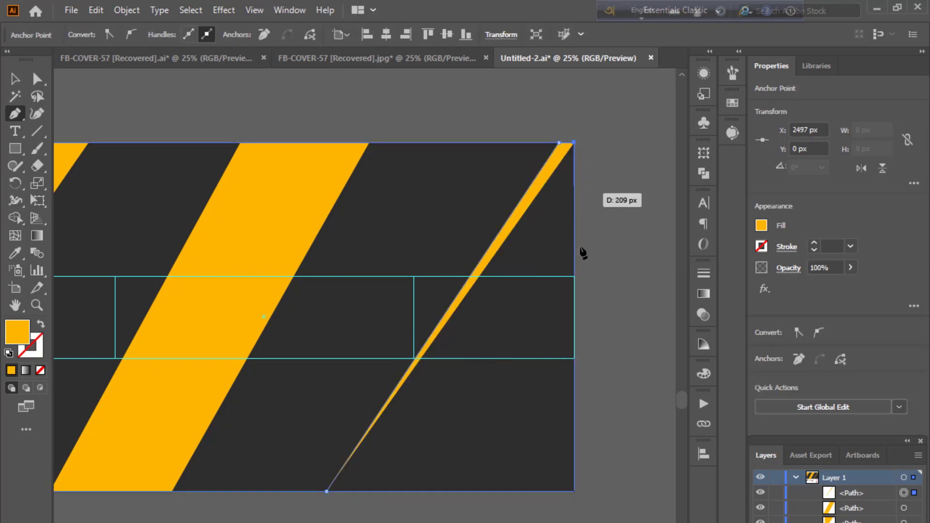
left_click(574, 490)
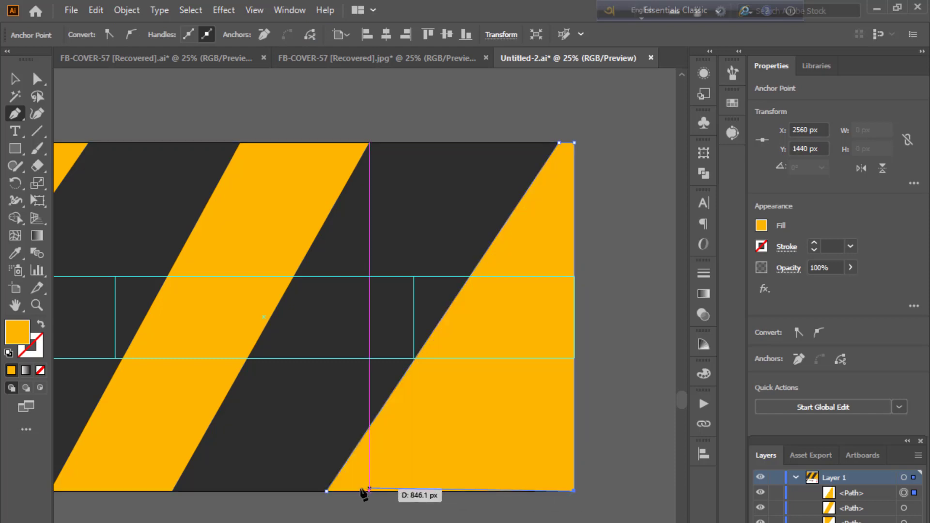
left_click(326, 490)
mouse_move(343, 438)
left_mouse_down()
mouse_move(455, 441)
mouse_move(456, 455)
left_mouse_up()
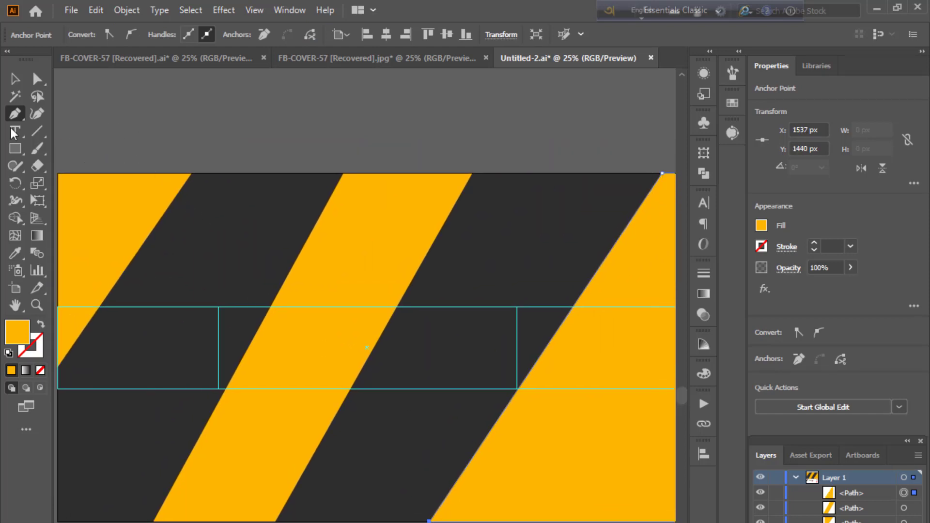
left_click(15, 78)
left_click(150, 92)
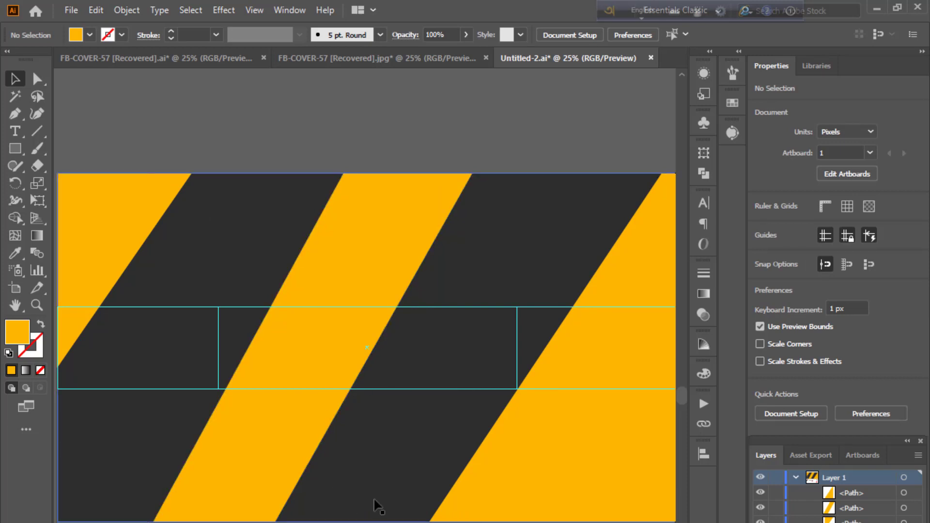
key("ctrl+plus")
key("ctrl+plus")
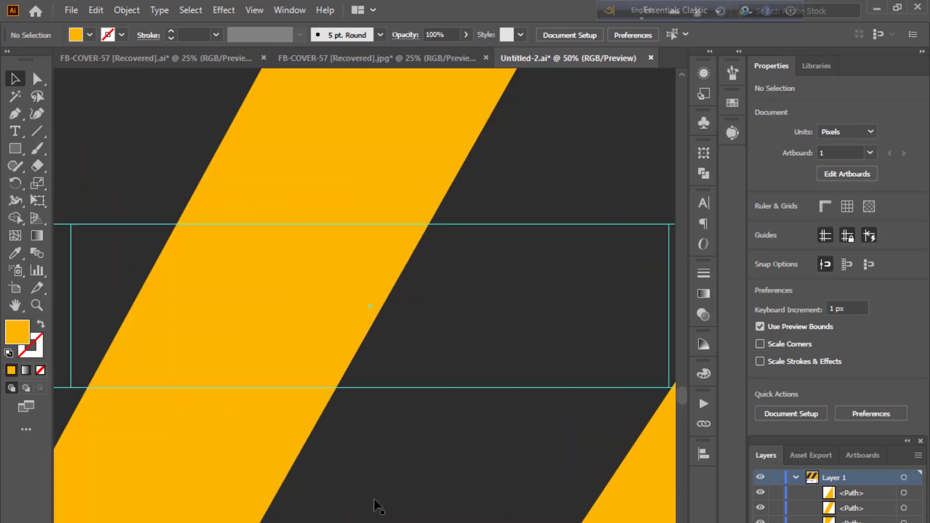
Draw a wide rectangle bar across the middle band.
left_click_drag(374, 498, 357, 504)
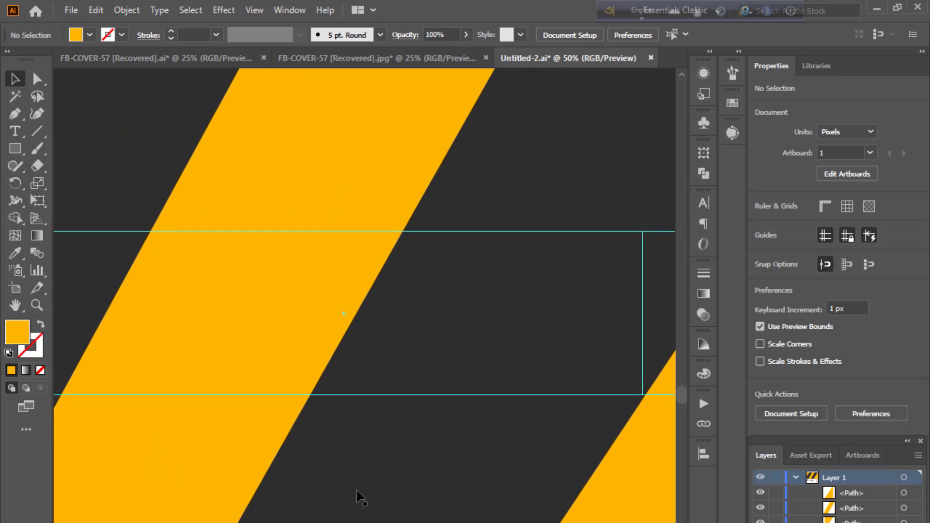
left_click(14, 153)
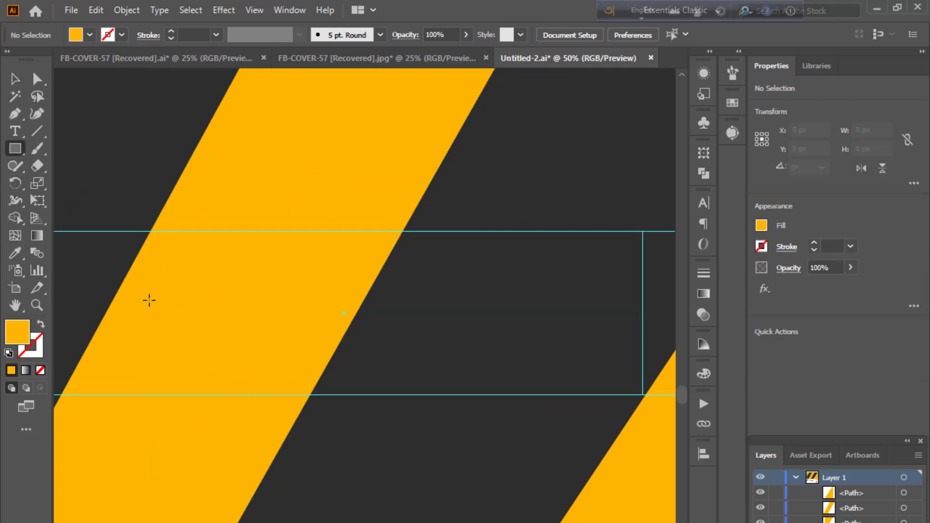
left_click_drag(139, 302, 597, 370)
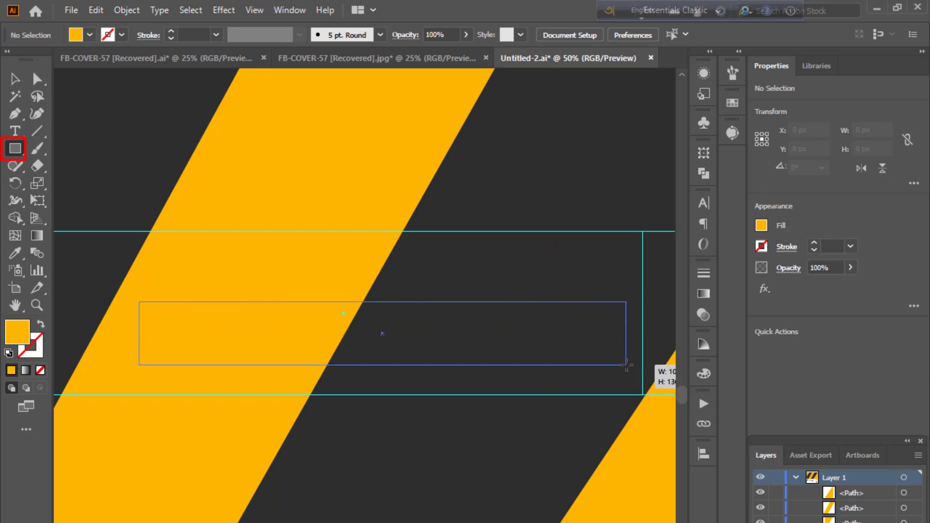
left_click_drag(597, 371, 626, 364)
Narrow the bar and centre it horizontally and vertically on the artboard.
left_click(703, 454)
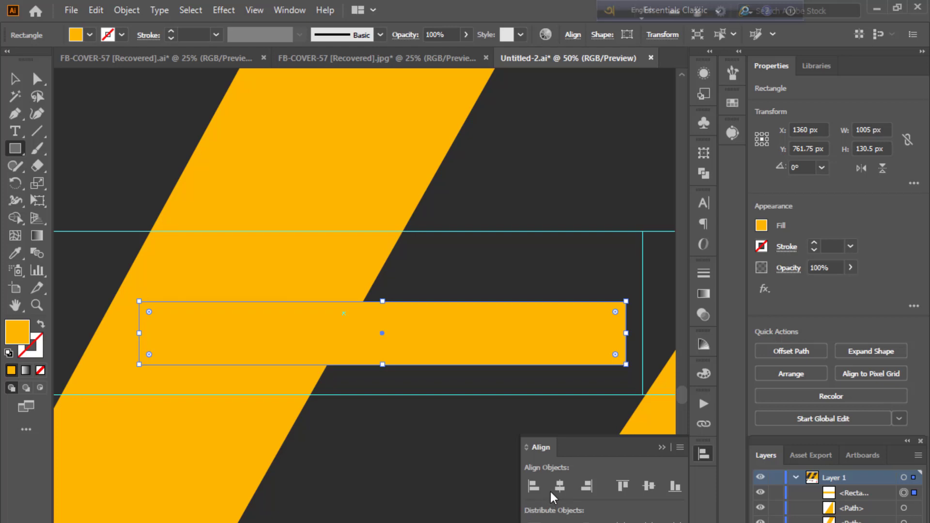
left_click(560, 487)
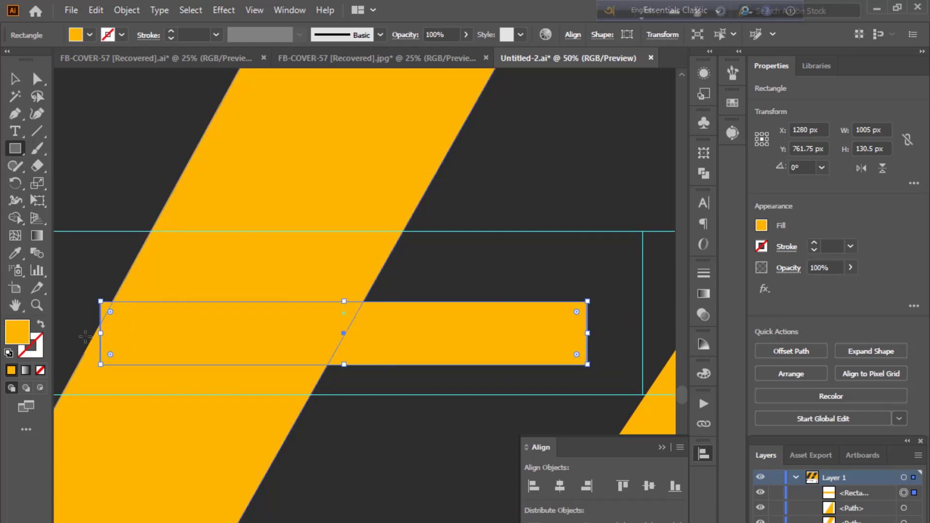
left_click_drag(100, 333, 165, 334)
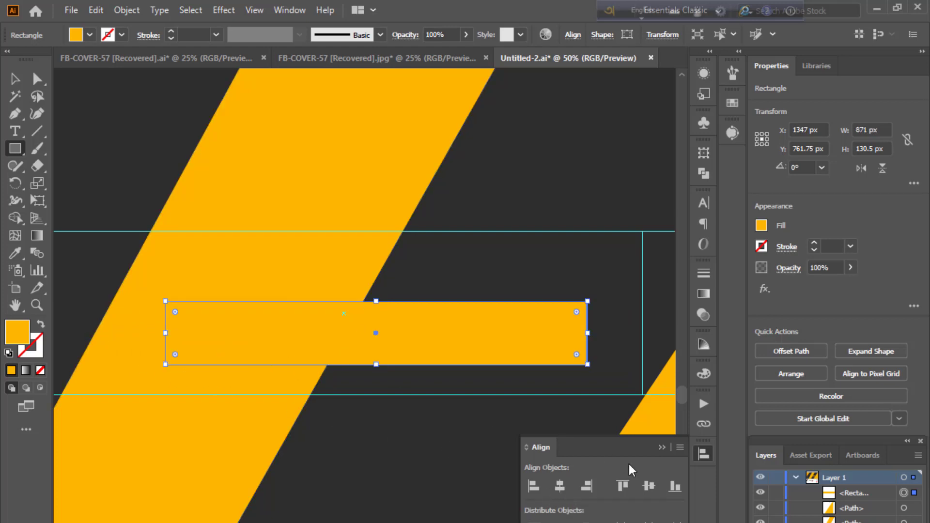
left_click(556, 487)
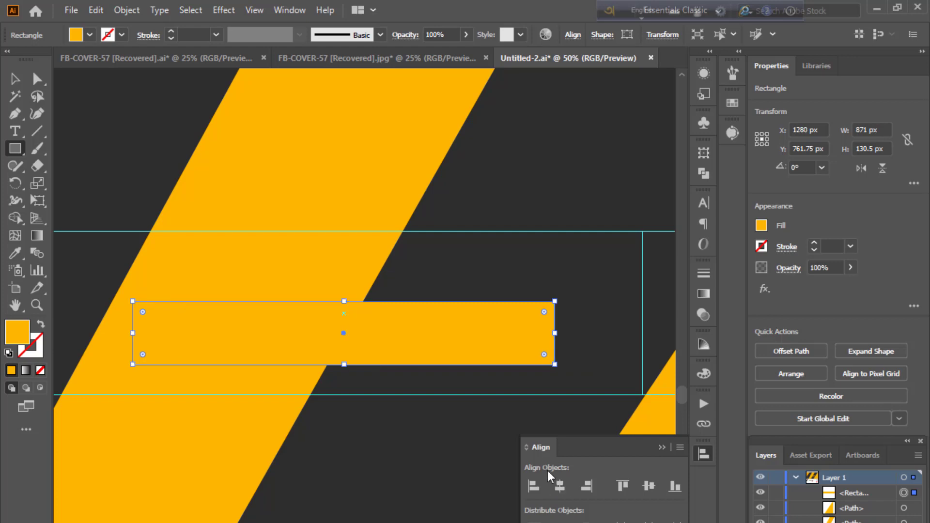
scroll(463, 395, "down", 2)
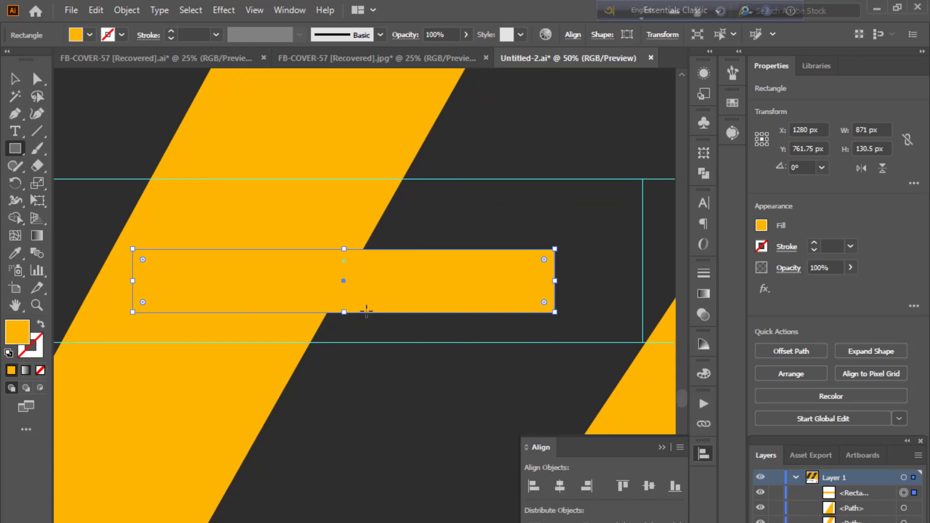
left_click(648, 486)
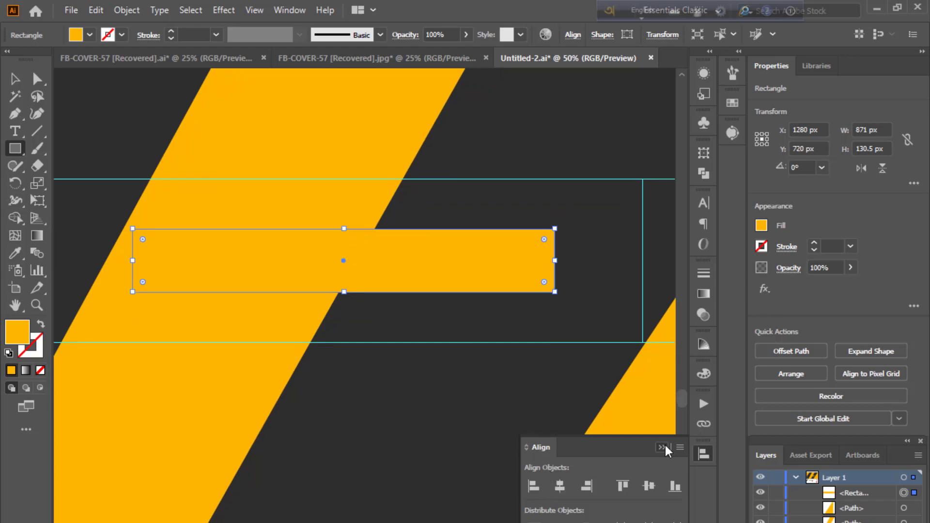
left_click(663, 447)
Select the bar with the stripe and Shape Builder-remove their overlap, then deselect.
left_click(15, 78)
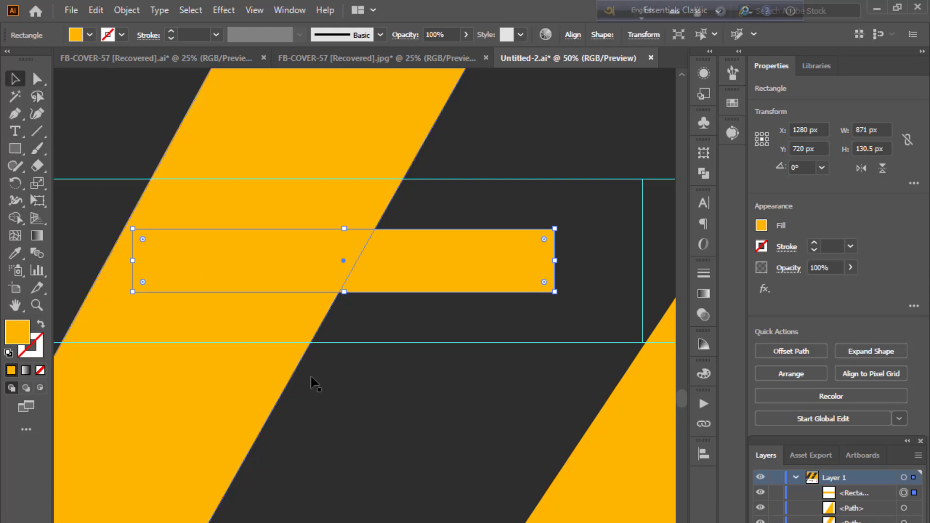
left_click(311, 380)
left_click(15, 218)
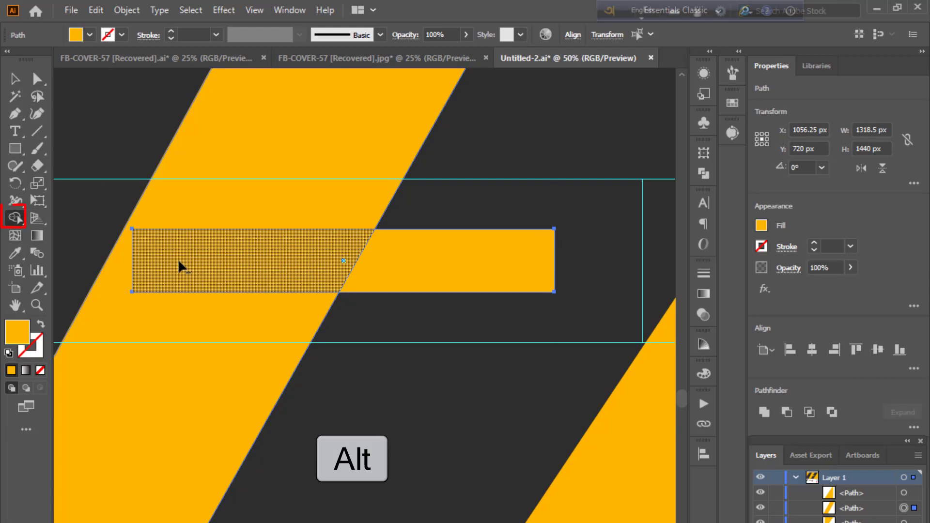
left_click(178, 262, "alt")
left_click(15, 78)
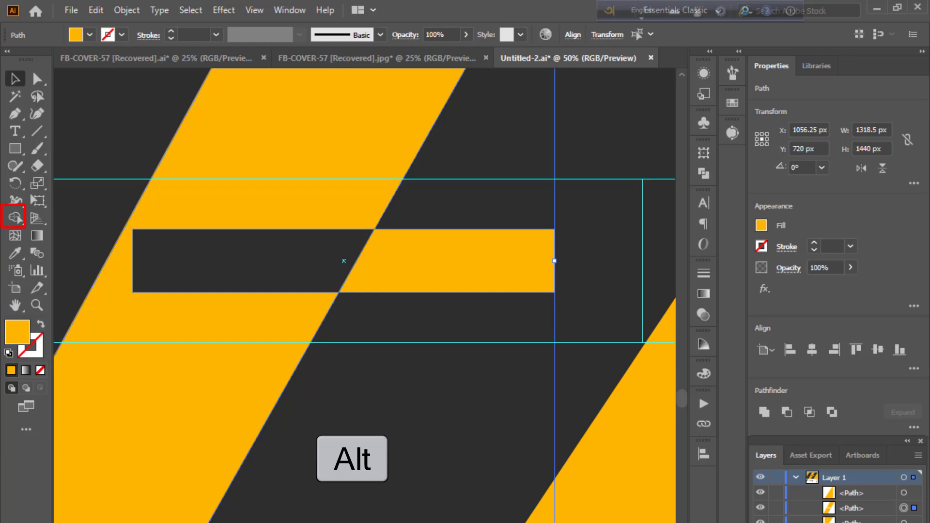
key("ctrl+shift+a")
scroll(364, 291, "down", 1)
scroll(363, 290, "down", 2)
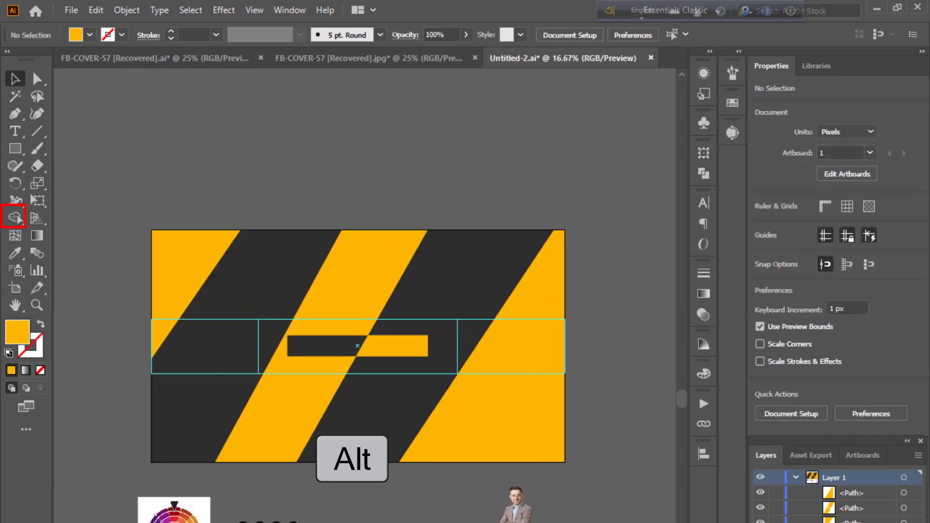
scroll(363, 291, "up", 2)
scroll(350, 302, "up", 1)
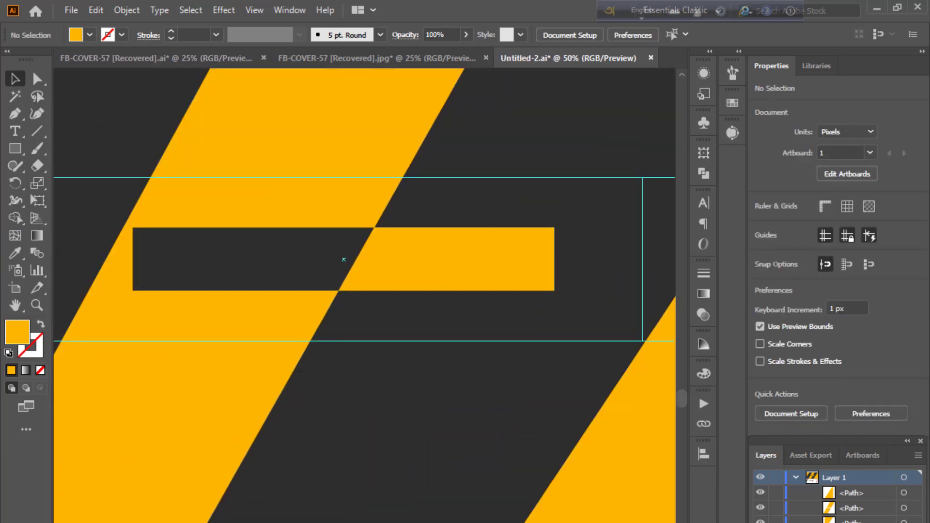
scroll(344, 259, "up", 1)
scroll(344, 260, "down", 1)
scroll(363, 296, "up", 1)
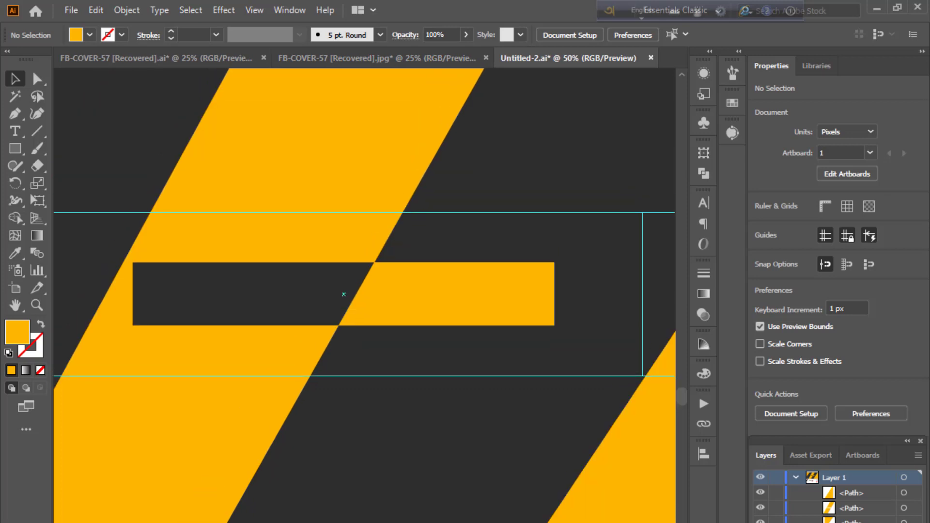
scroll(364, 295, "up", 1)
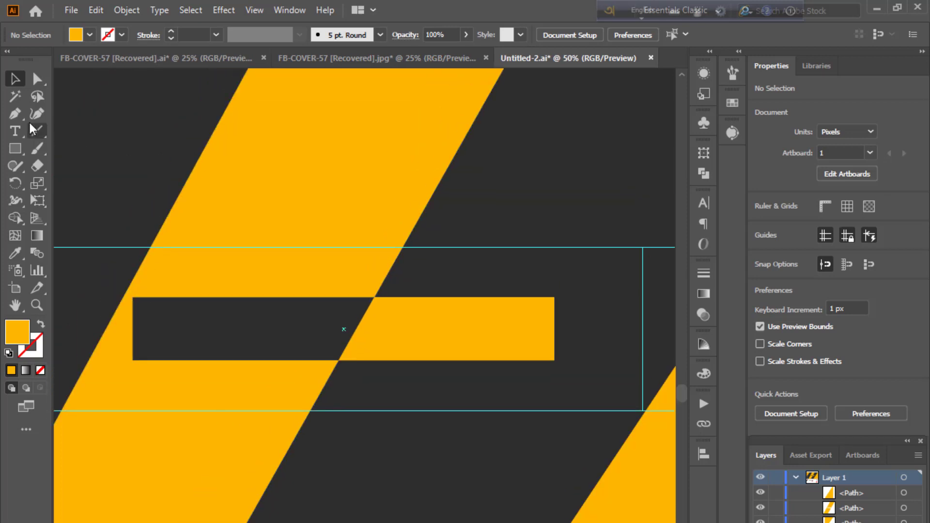
Add CREATOR text on the bar's dark part, coloured yellow and enlarged.
left_click(15, 131)
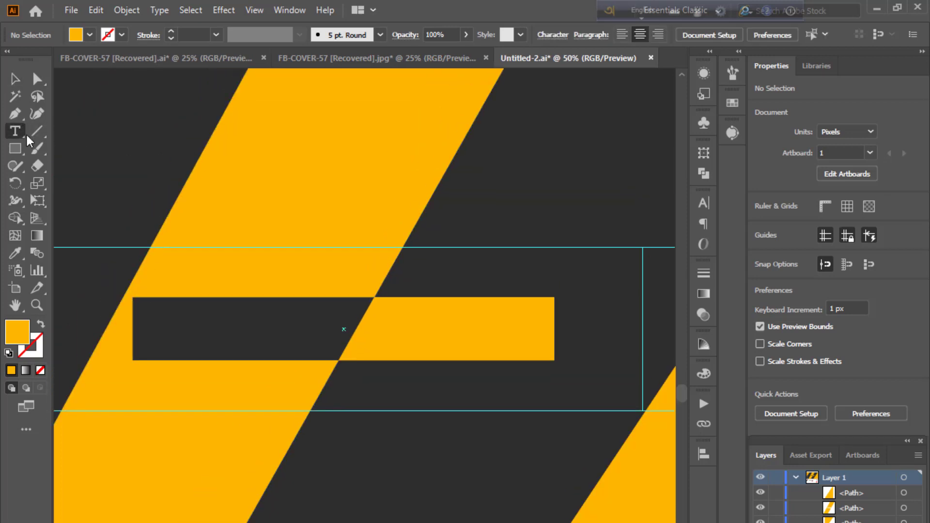
left_click(165, 326)
key("BackSpace")
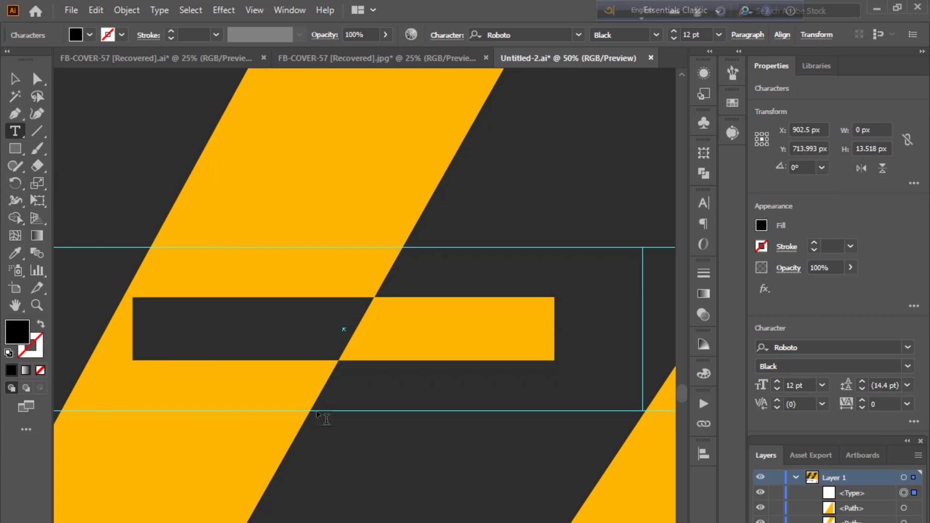
type("CREATOR")
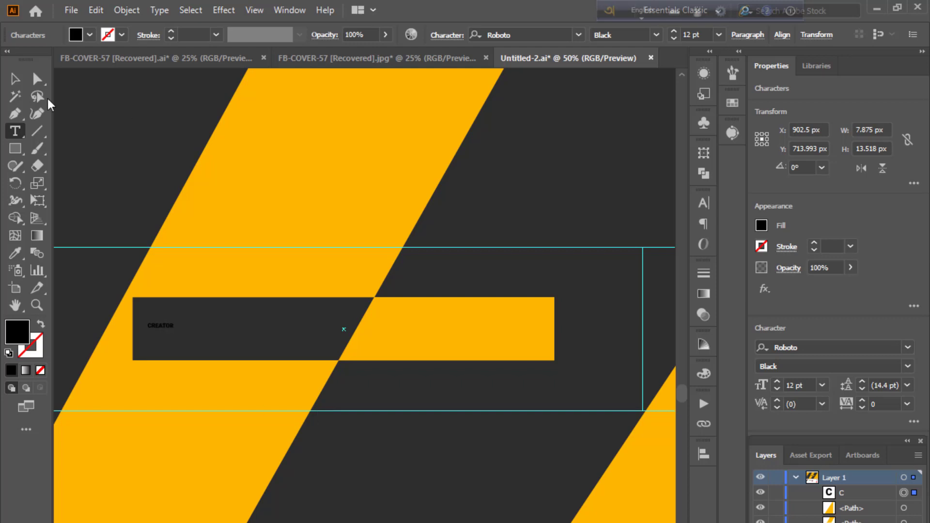
left_click(15, 78)
left_click(15, 253)
left_click(213, 203)
left_click(14, 78)
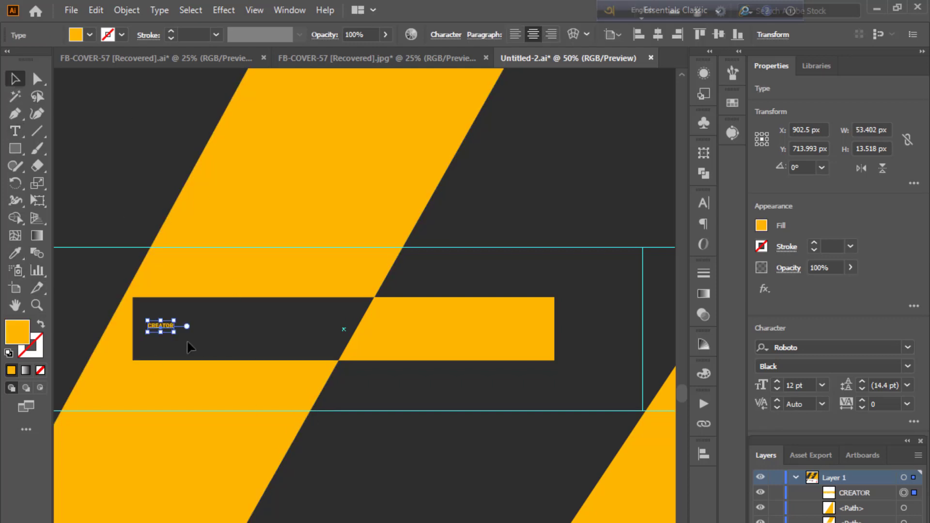
left_click_drag(175, 329, 349, 374)
left_click_drag(272, 342, 266, 330)
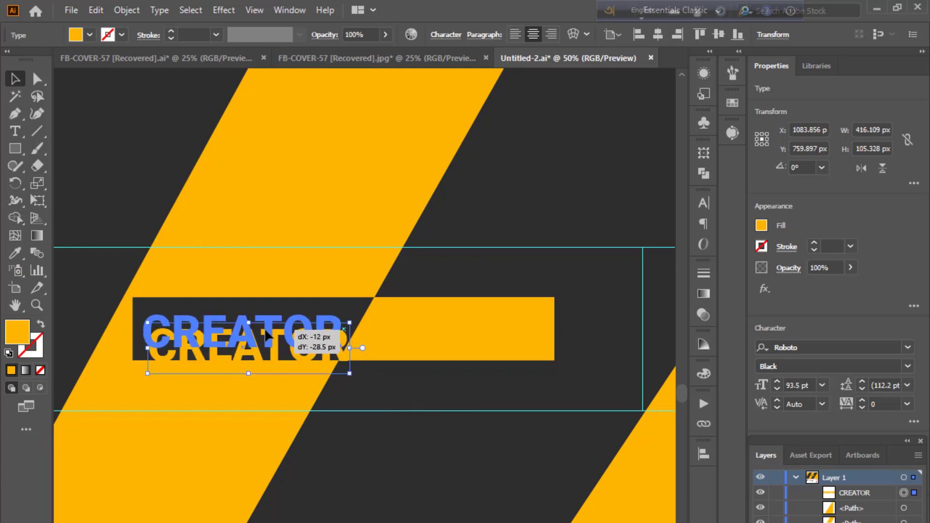
Duplicate CREATOR onto the bar's yellow half and give the copy the dark grey fill.
left_click_drag(246, 335, 467, 335, "alt")
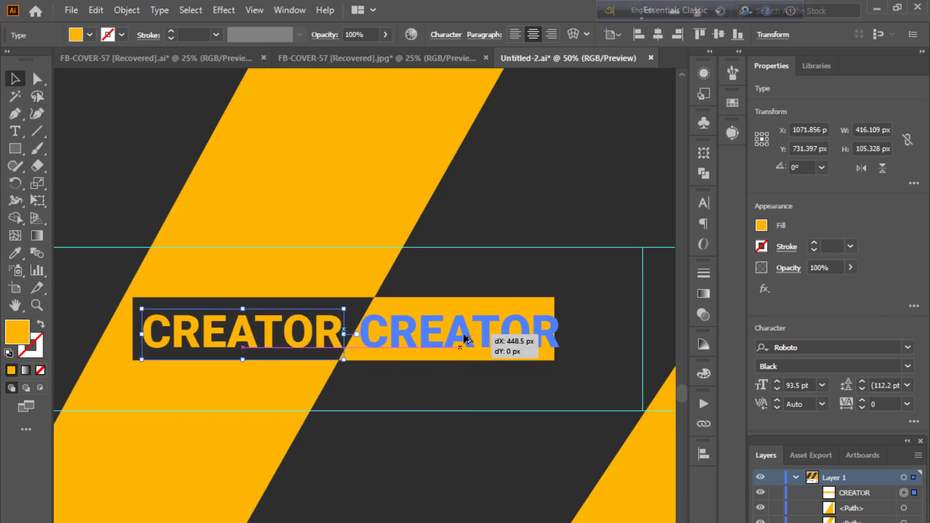
left_click(15, 253)
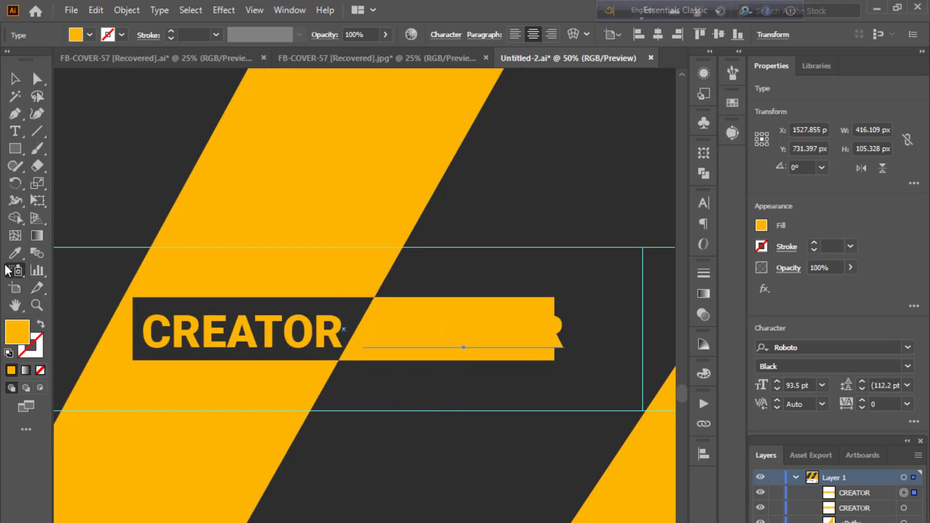
left_click(76, 207)
key("v")
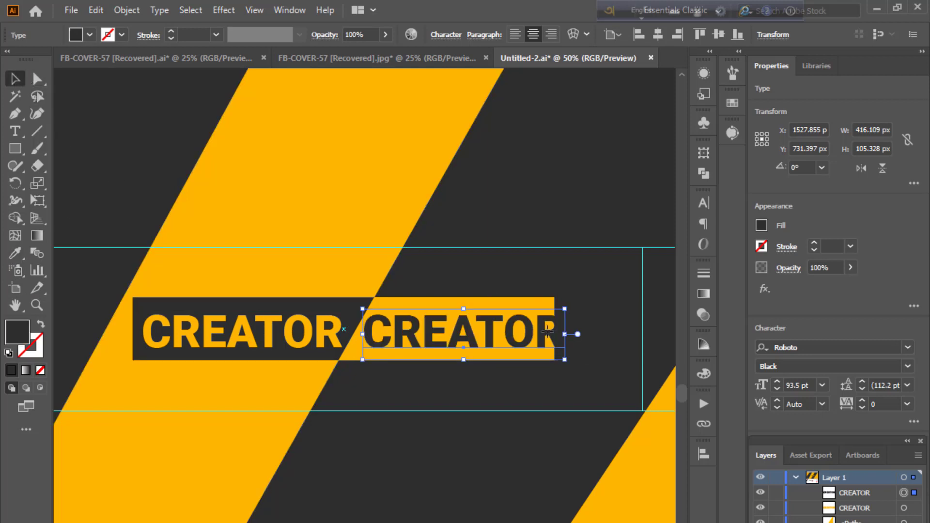
Retype the copy as VIEW and nudge it slightly left.
double_click(546, 335)
key("BackSpace")
key("BackSpace")
key("BackSpace")
key("BackSpace")
key("BackSpace")
key("BackSpace")
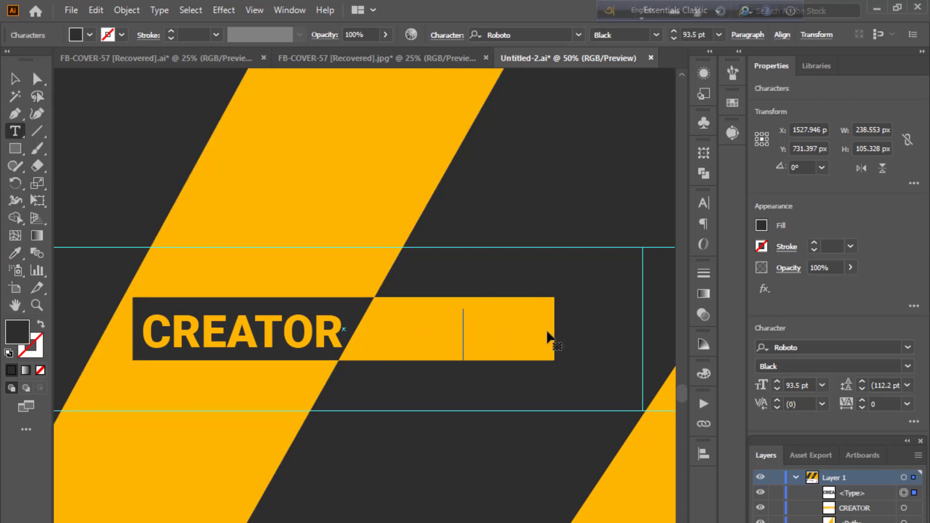
type("V")
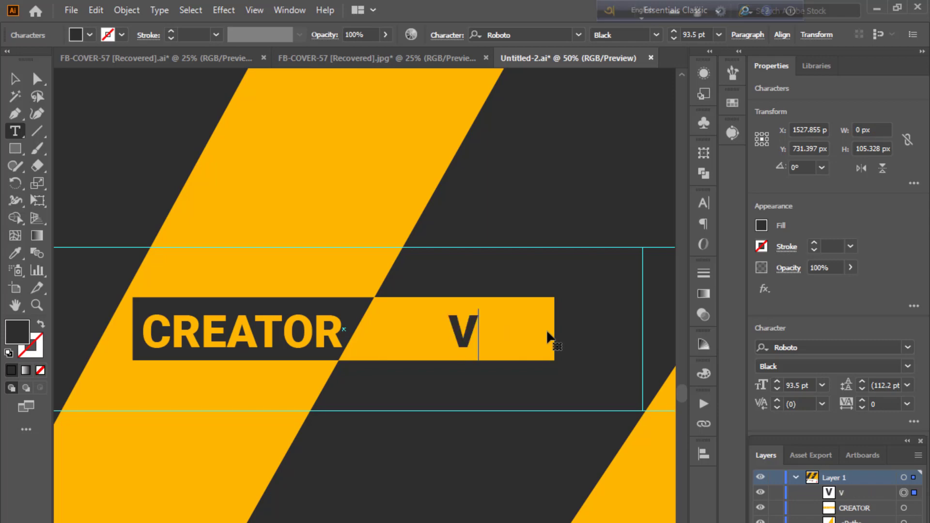
type("IEW")
key("Escape")
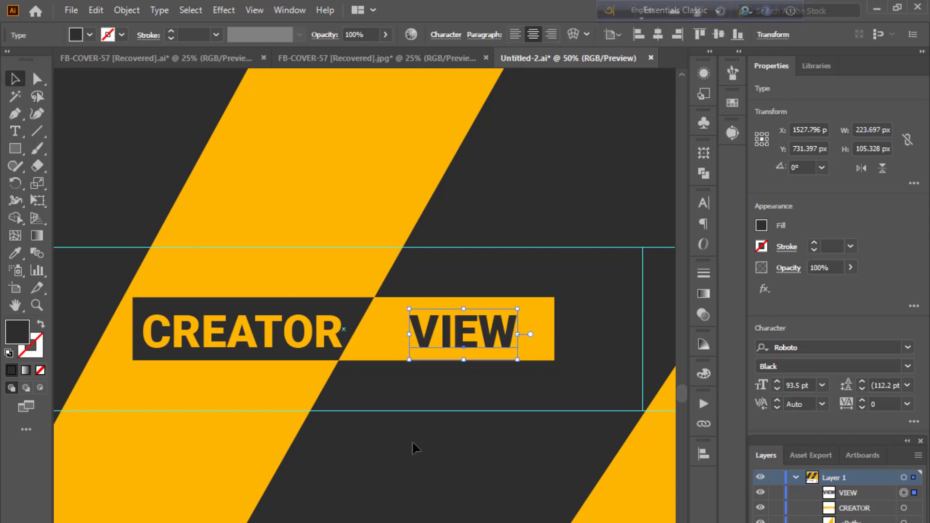
key("Left")
key("Left")
key("Left")
key("Left")
key("Left")
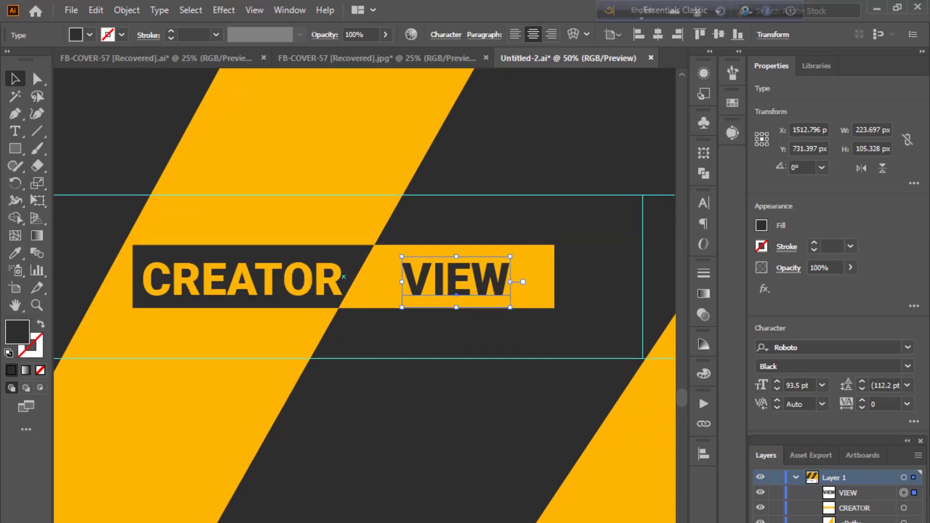
key("ctrl+shift+a")
key("ctrl+minus")
key("ctrl+minus")
key("ctrl+plus")
key("ctrl+plus")
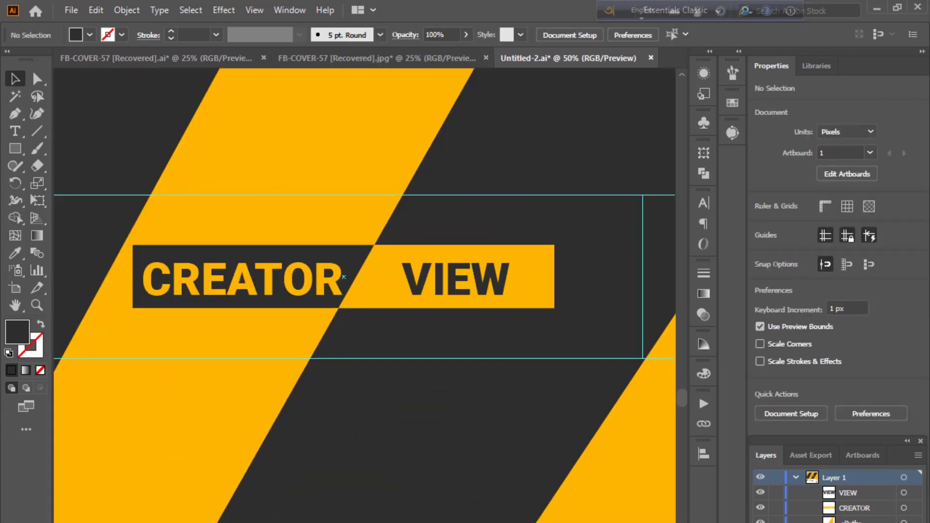
Zoom and pan the view toward the banner's right section.
left_click(262, 280)
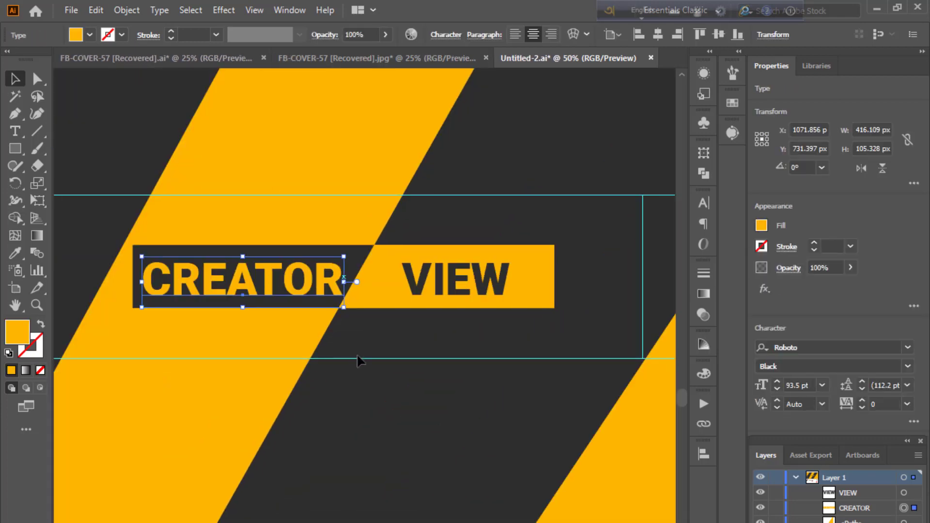
key("ctrl+shift+a")
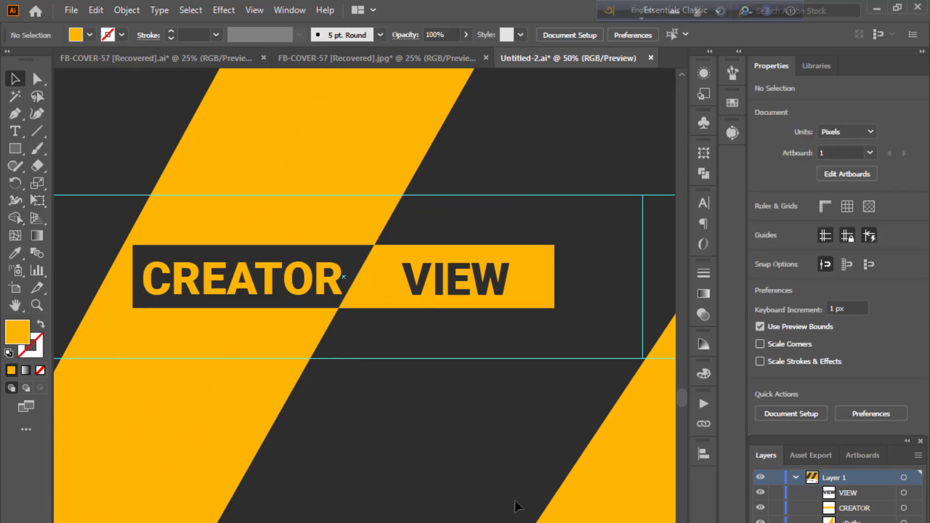
key("ctrl+minus")
key("ctrl+minus")
key("ctrl+plus")
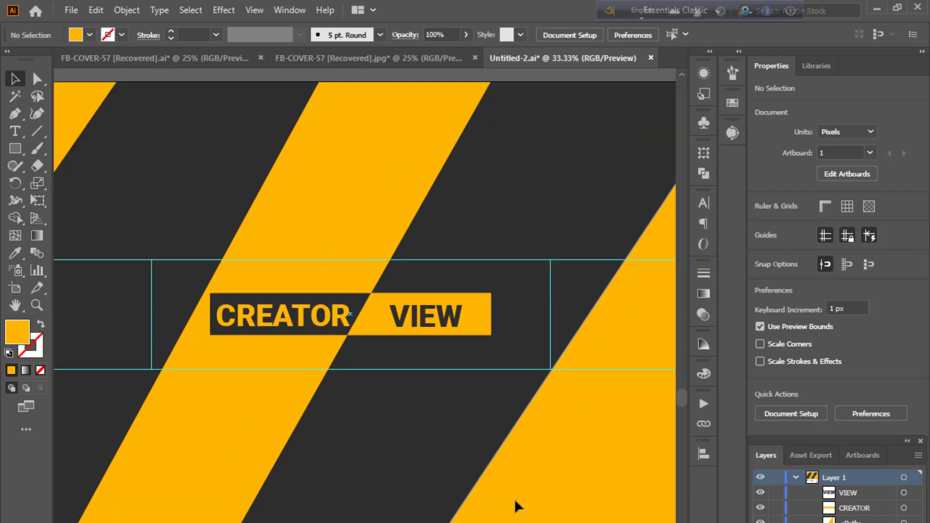
key("ctrl+minus")
key("ctrl+plus")
key("ctrl+plus")
key("ctrl+minus")
key("ctrl+minus")
key("ctrl+plus")
left_click_drag(235, 395, 290, 370)
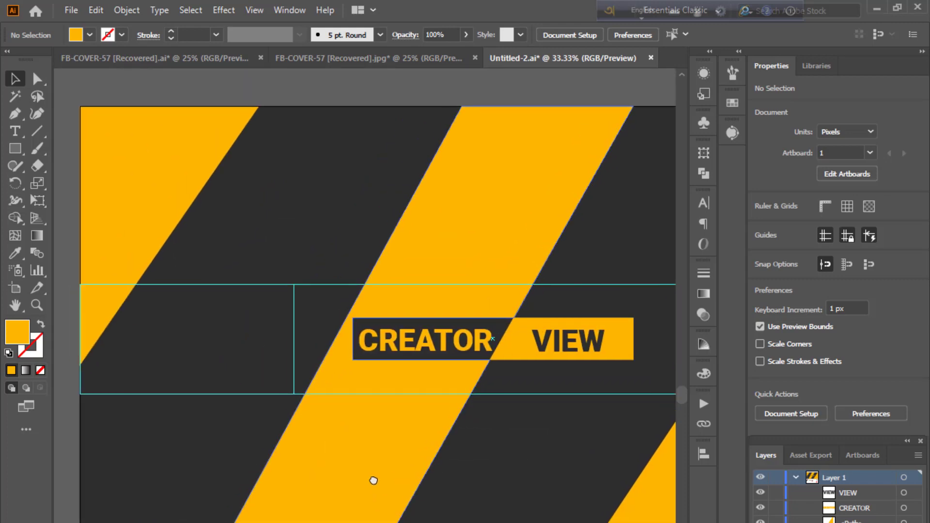
left_click_drag(373, 479, 179, 448)
Drag the SUBSCRIBED button image into the right section and nudge it up.
mouse_move(620, 504)
left_mouse_down()
mouse_move(529, 357)
mouse_move(430, 438)
left_mouse_up()
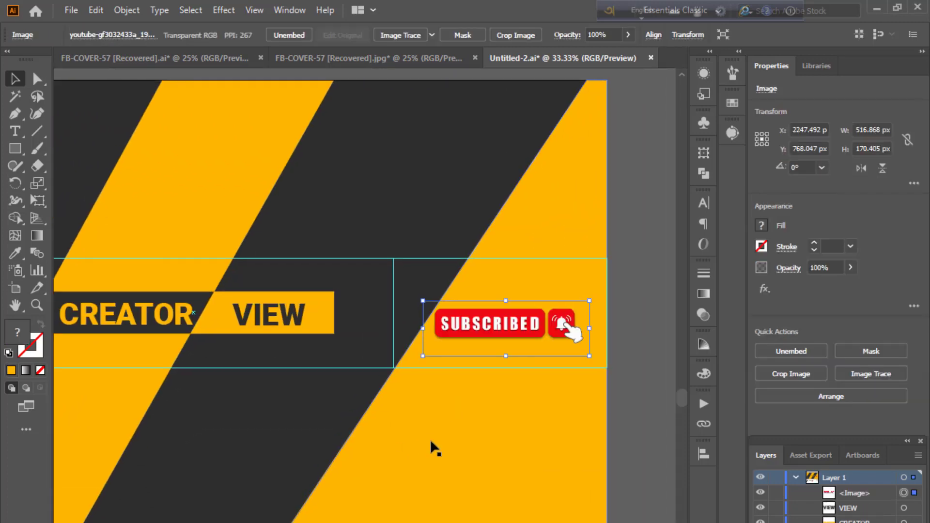
key("Up")
key("shift+Up")
key("shift+Up")
key("shift+Up")
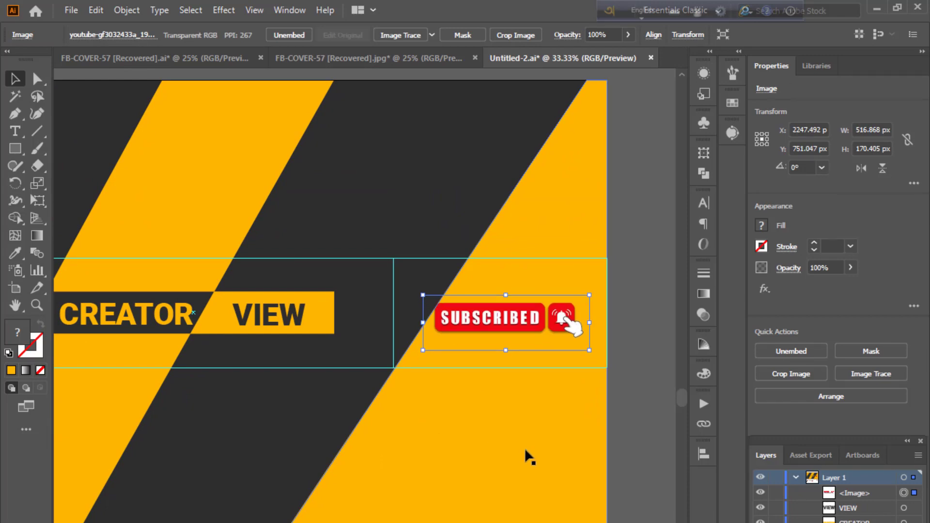
key("ctrl+shift+a")
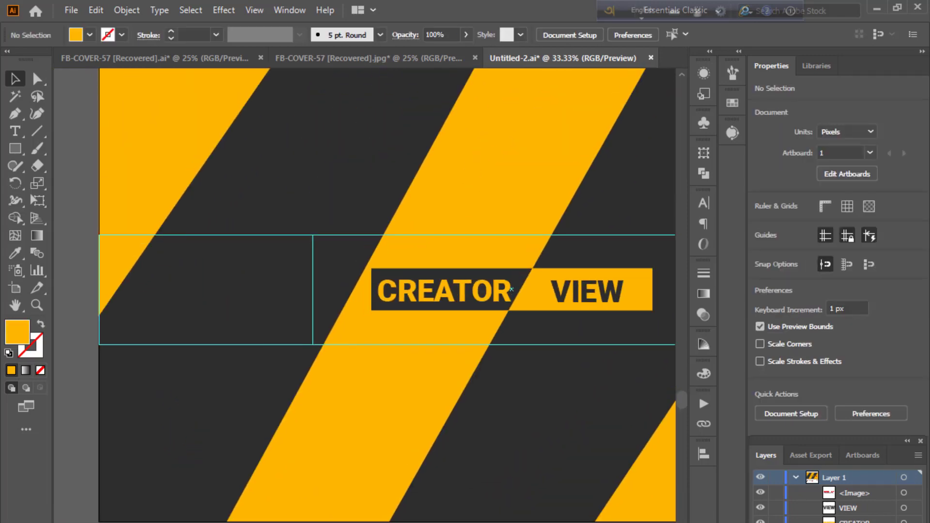
Place the NEW VIDEO EVERY WEEK text in the left section and make NEW VIDEO white #ffffff.
left_click_drag(358, 481, 210, 279)
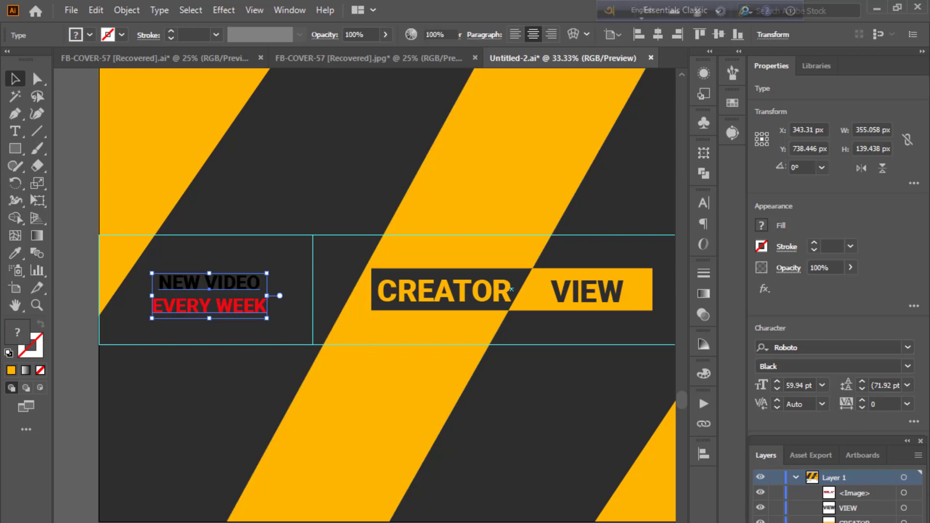
key("ctrl+shift+a")
key("a")
double_click(161, 284)
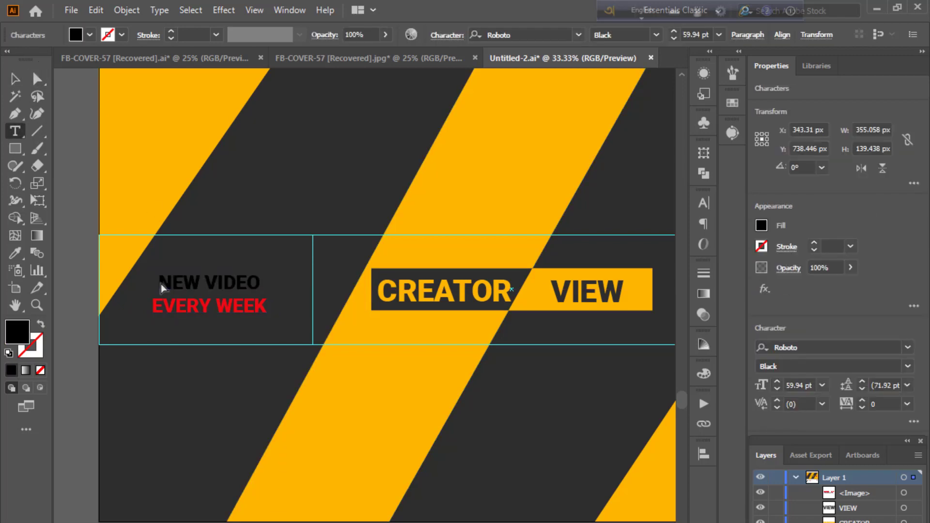
left_click_drag(180, 281, 256, 277)
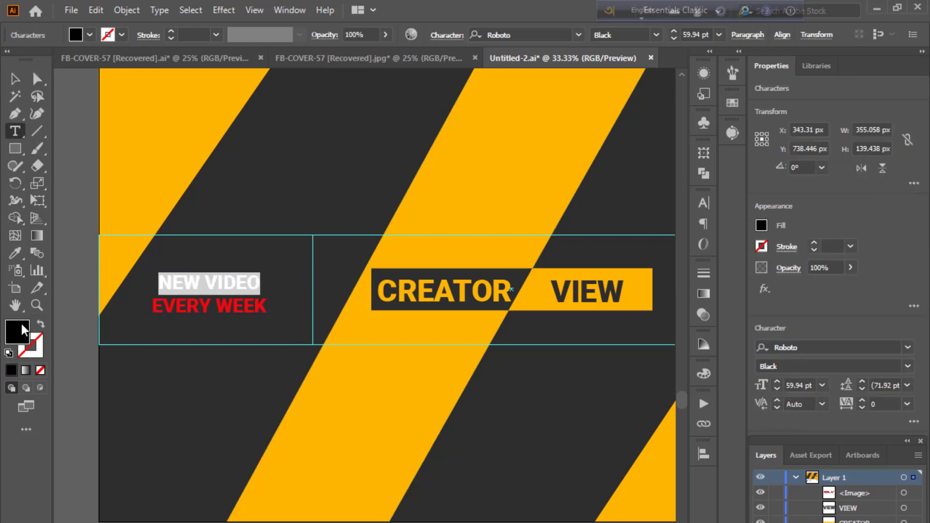
double_click(25, 329)
type("ffffff")
key("Return")
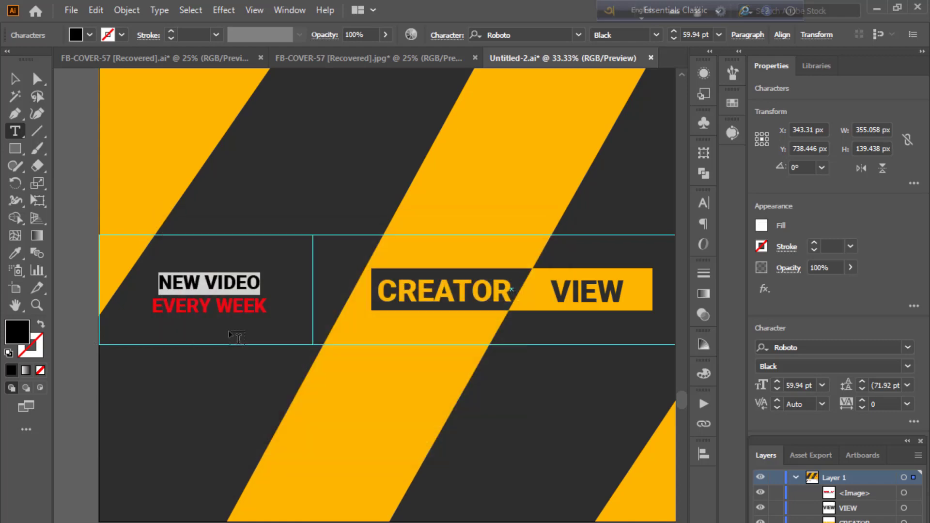
Colour EVERY WEEK with the stripes' yellow using the Eyedropper, then deselect.
left_click_drag(153, 306, 262, 306)
left_click(15, 253)
left_click(126, 204)
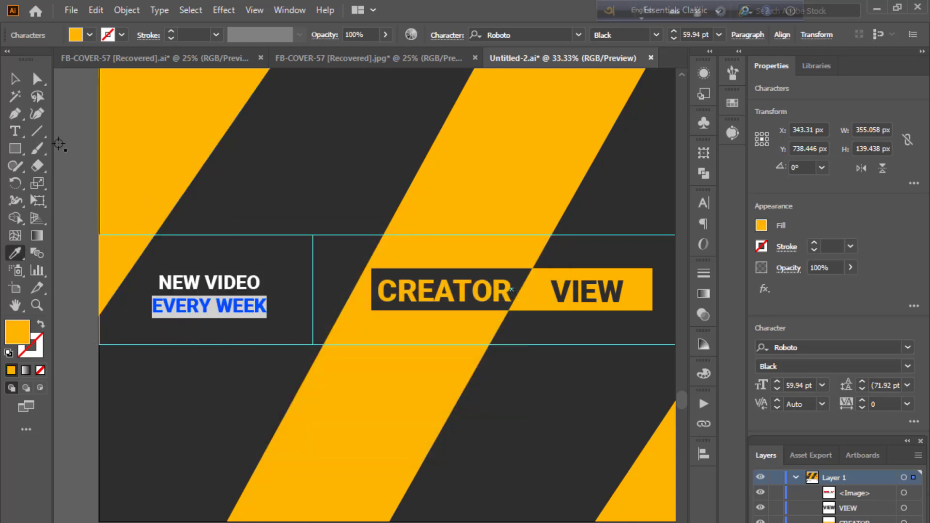
left_click(15, 78)
left_click(172, 339)
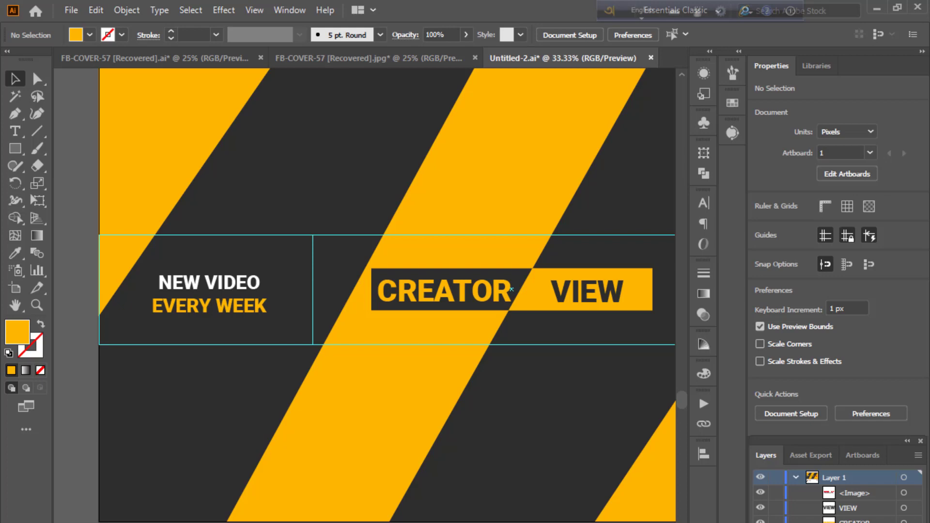
scroll(387, 296, "down", 2)
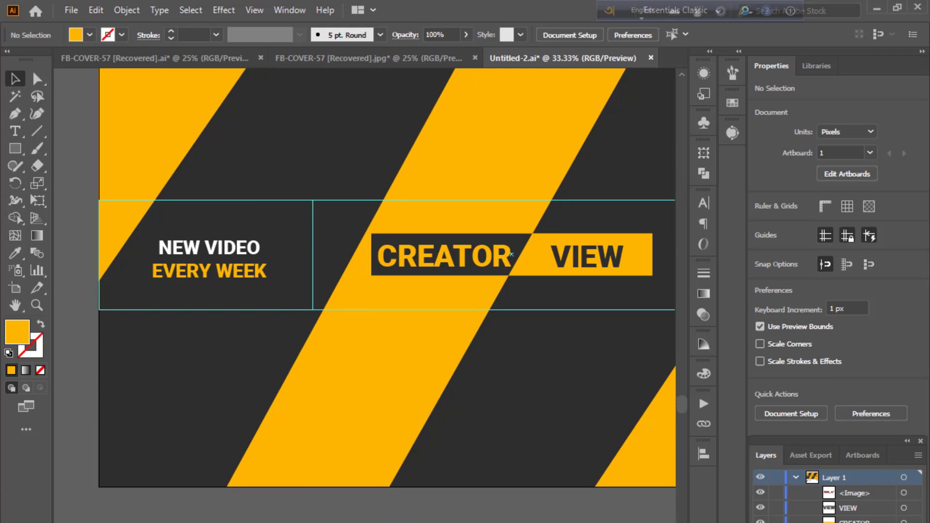
scroll(363, 286, "right", 3)
scroll(363, 286, "up", 1)
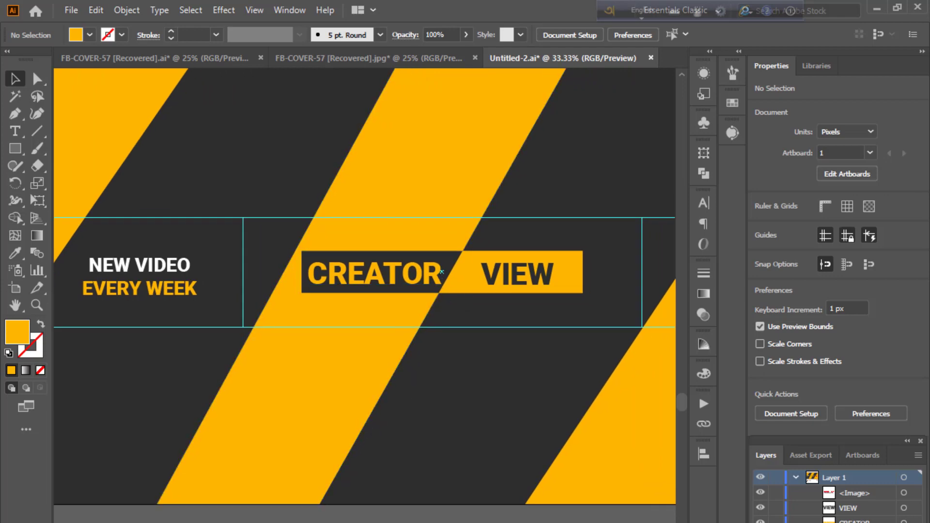
scroll(363, 286, "right", 3)
scroll(363, 286, "right", 3)
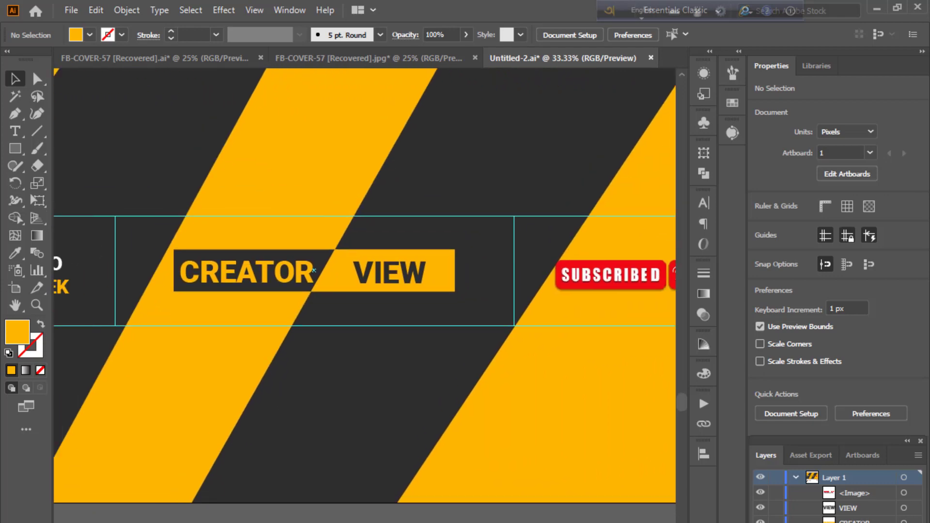
scroll(363, 286, "left", 7)
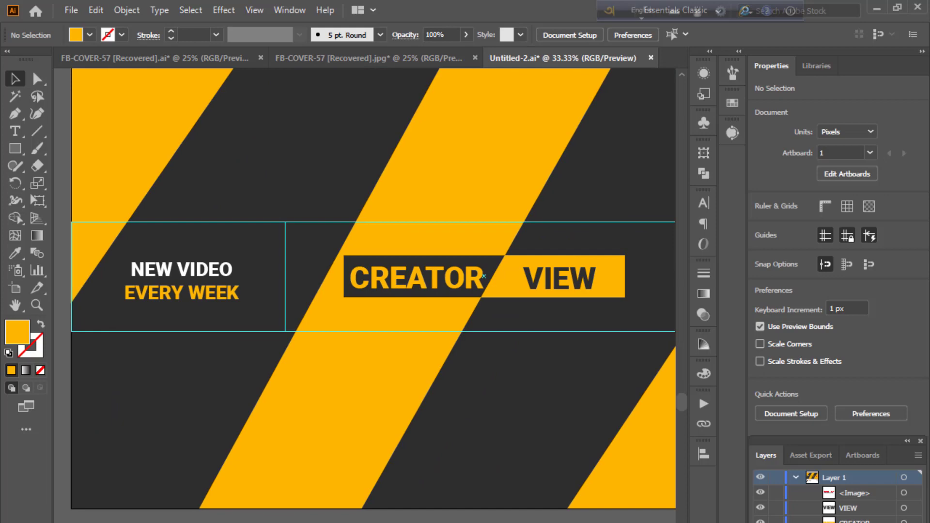
Place the Facebook, YouTube, Twitter and Instagram icon row under CREATOR, slightly shrunk and nudged left.
left_click_drag(504, 402, 492, 310)
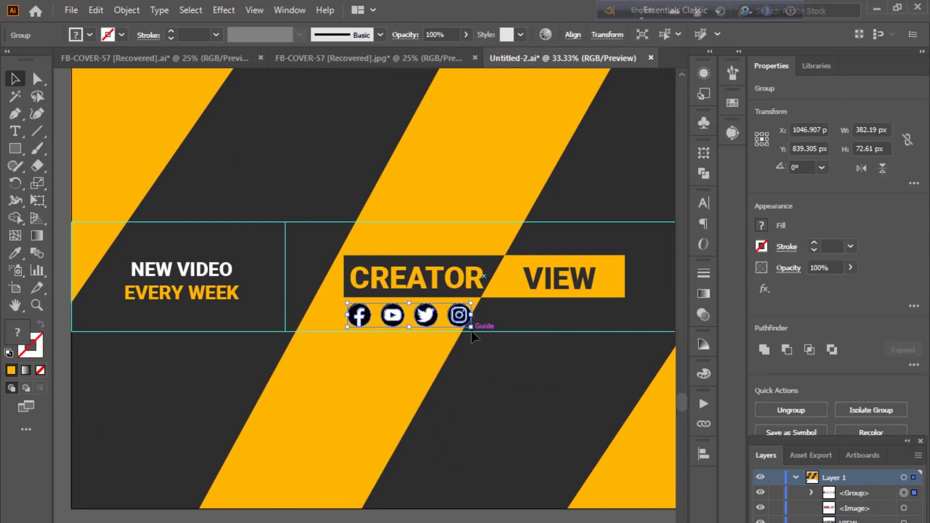
left_click_drag(473, 329, 464, 325)
key("Left")
key("Left")
key("Left")
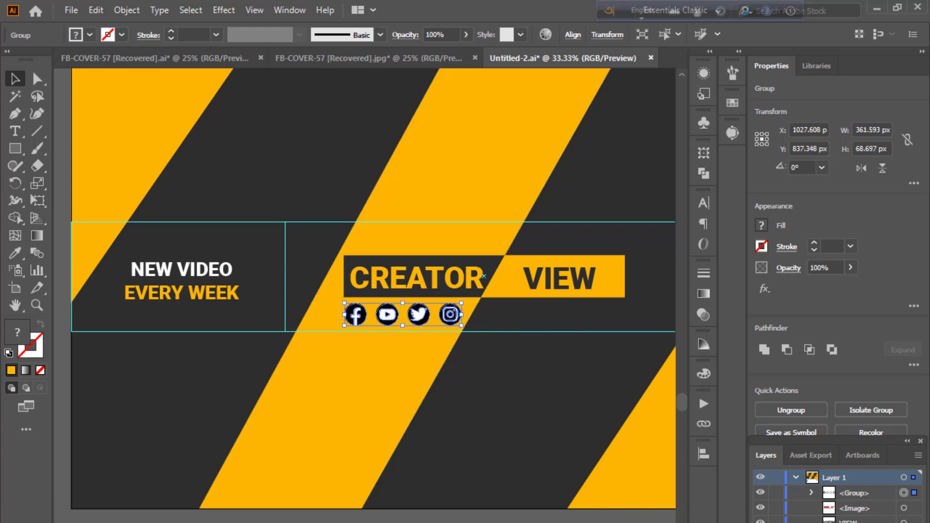
key("ctrl+shift+a")
key("ctrl+minus")
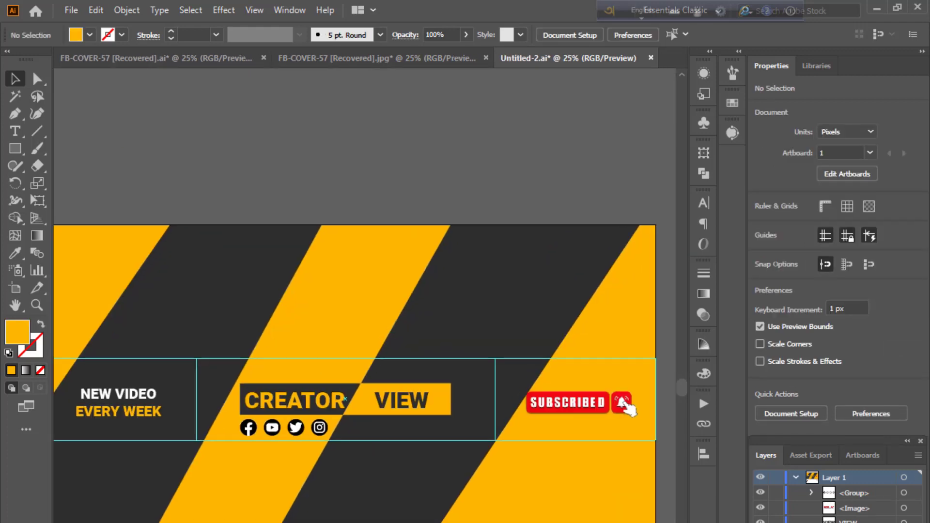
left_click_drag(416, 479, 351, 505)
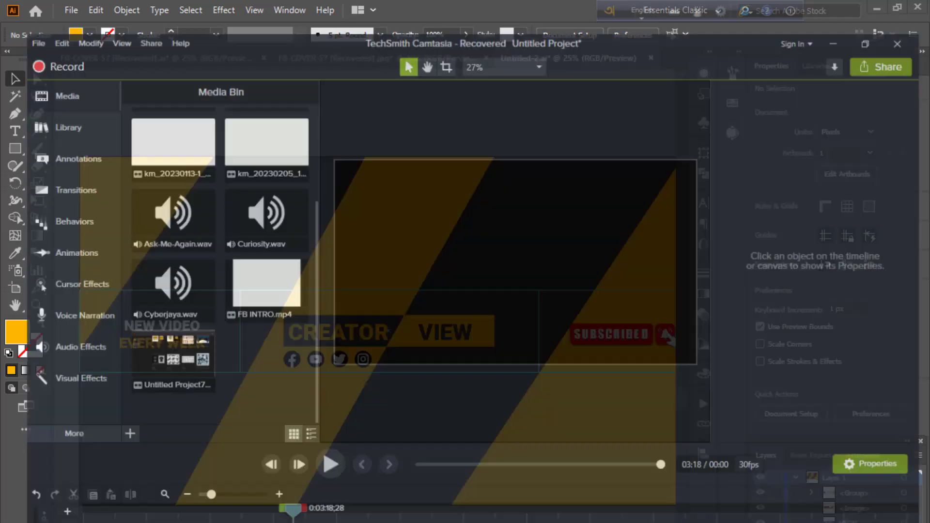